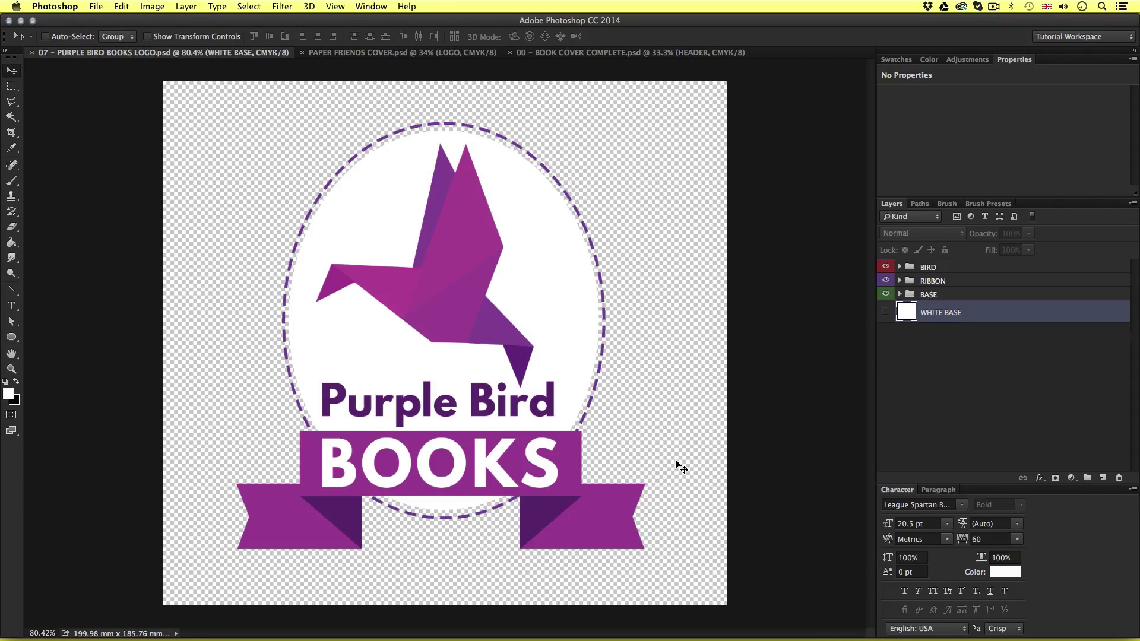
# Step: Compare the Paper Friends cover's title lettering against the completed 00 - BOOK COVER COMPLETE reference
pyautogui.click(375, 53)
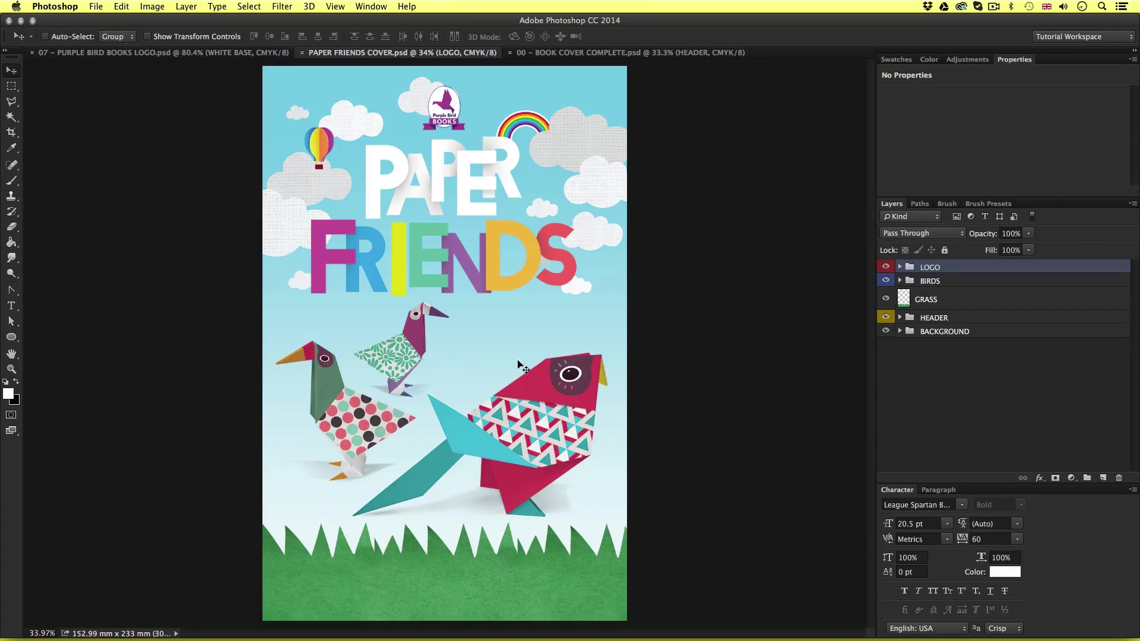
pyautogui.press('z')
pyautogui.moveTo(433, 244); pyautogui.dragTo(483, 255)
pyautogui.moveTo(476, 384); pyautogui.dragTo(469, 296)
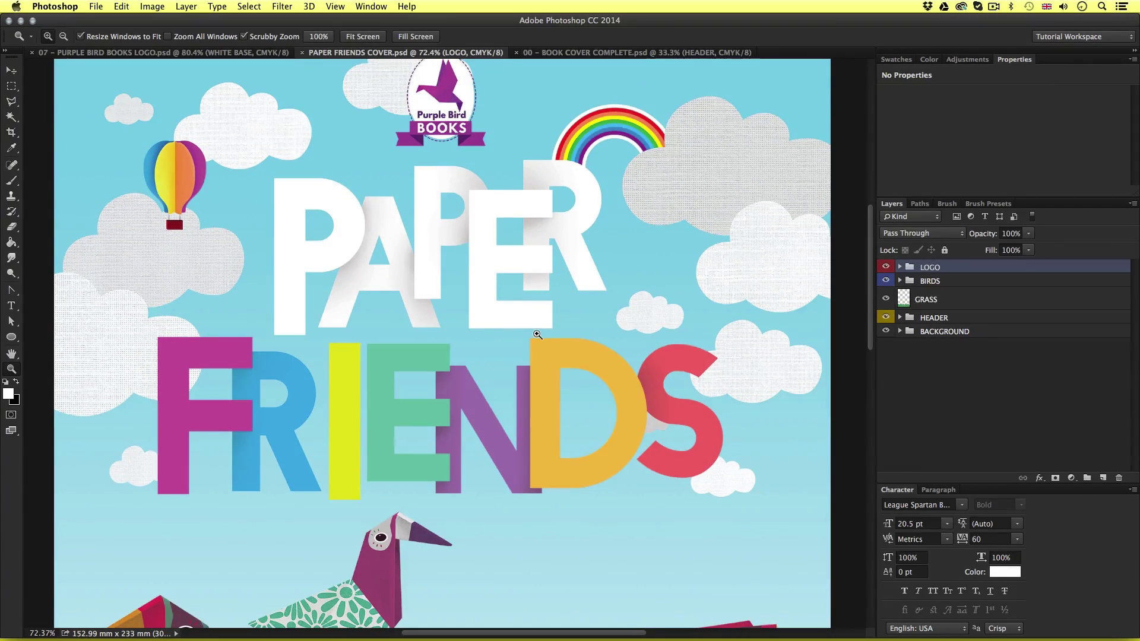
pyautogui.press('super+0')
pyautogui.press('v')
pyautogui.click(570, 54)
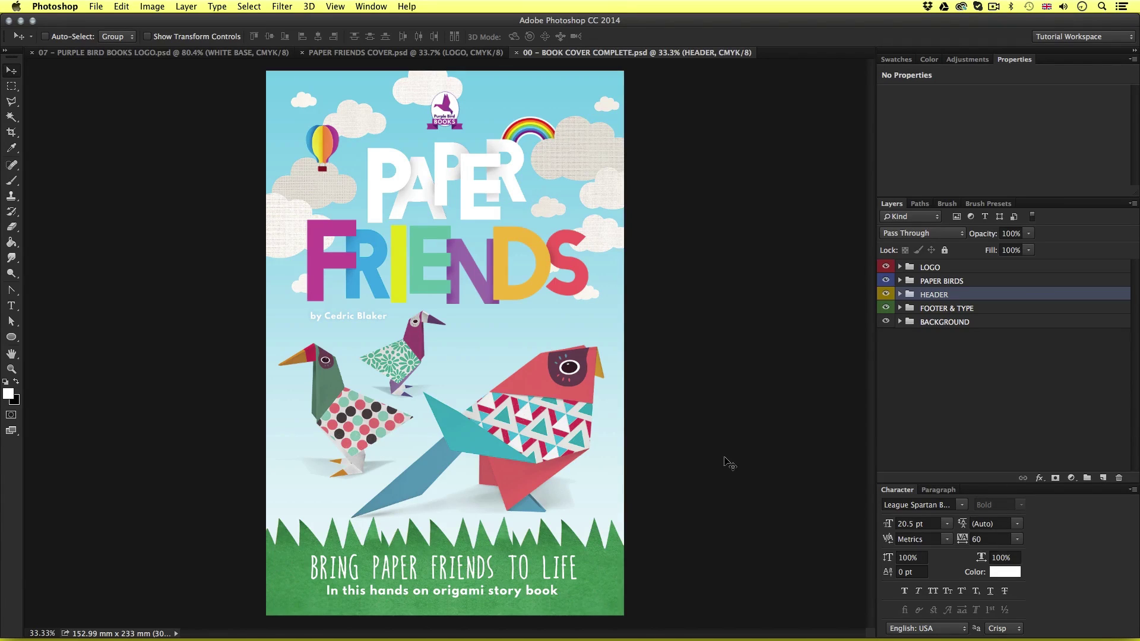
pyautogui.click(375, 52)
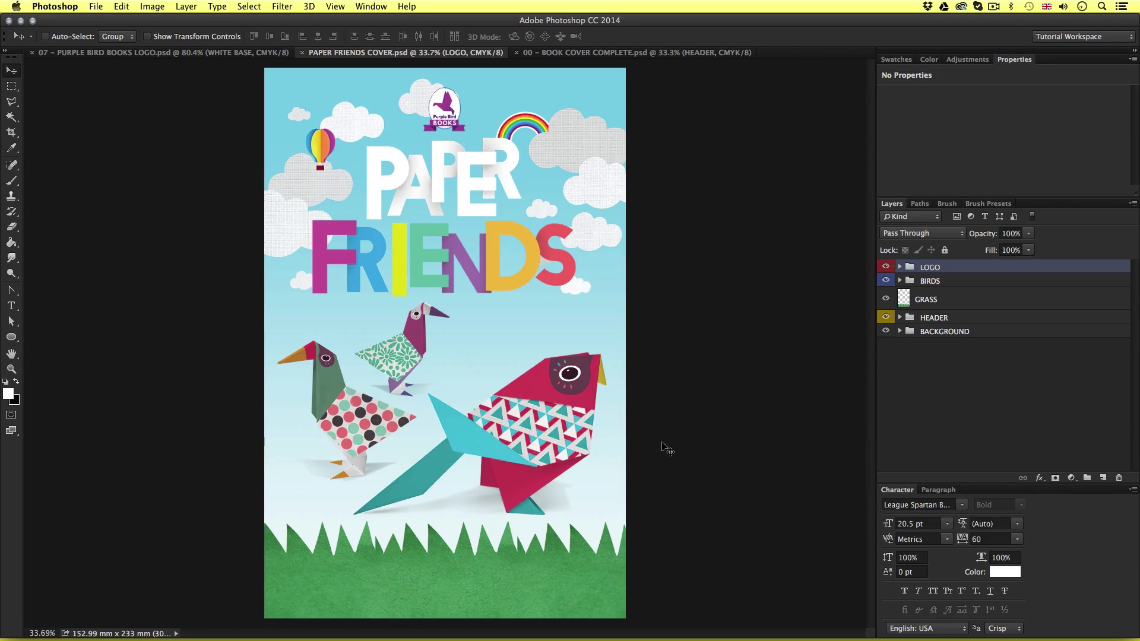
# Step: Open the Brief document from 03 - CREATE A PROJECT > 00 - PROJECT BRIEF in Finder
pyautogui.press('super+Tab')
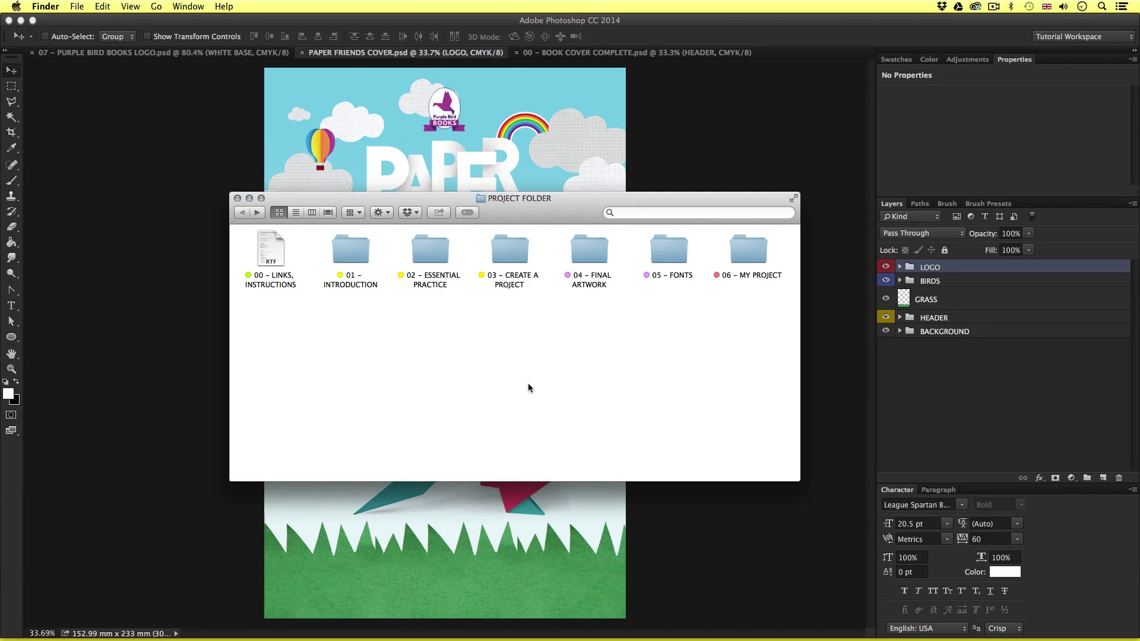
pyautogui.doubleClick(506, 247)
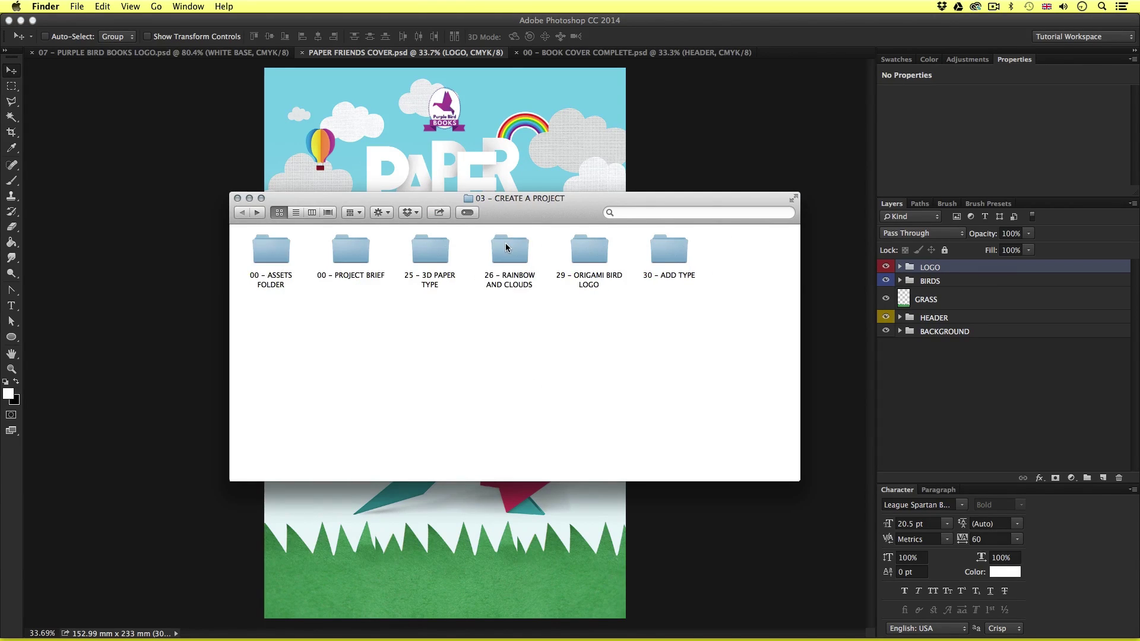
pyautogui.doubleClick(348, 251)
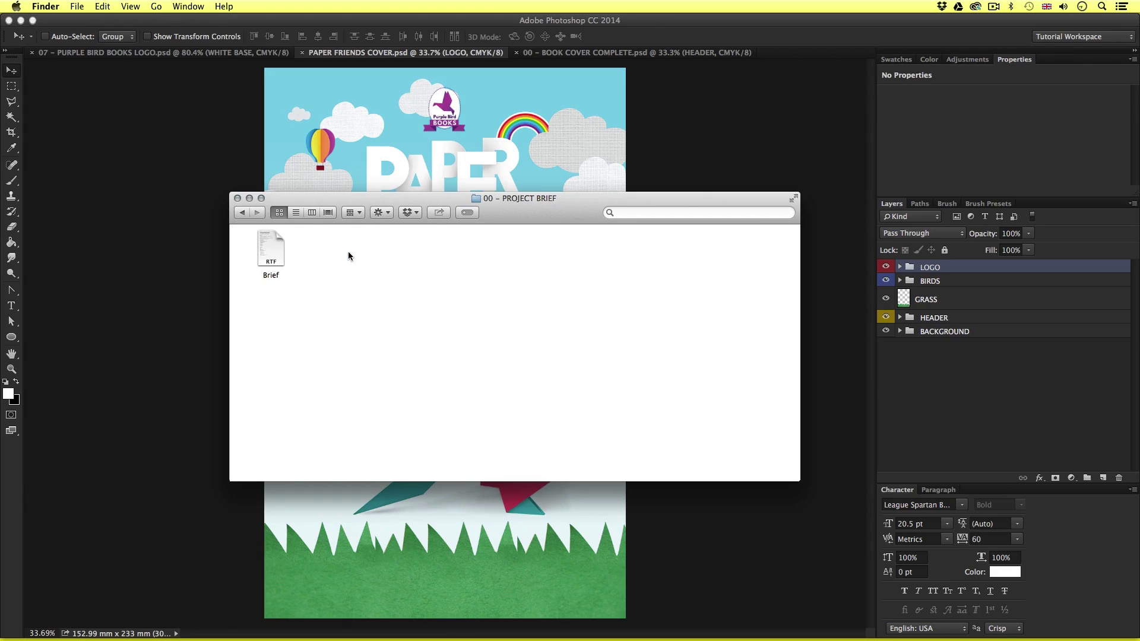
pyautogui.doubleClick(270, 251)
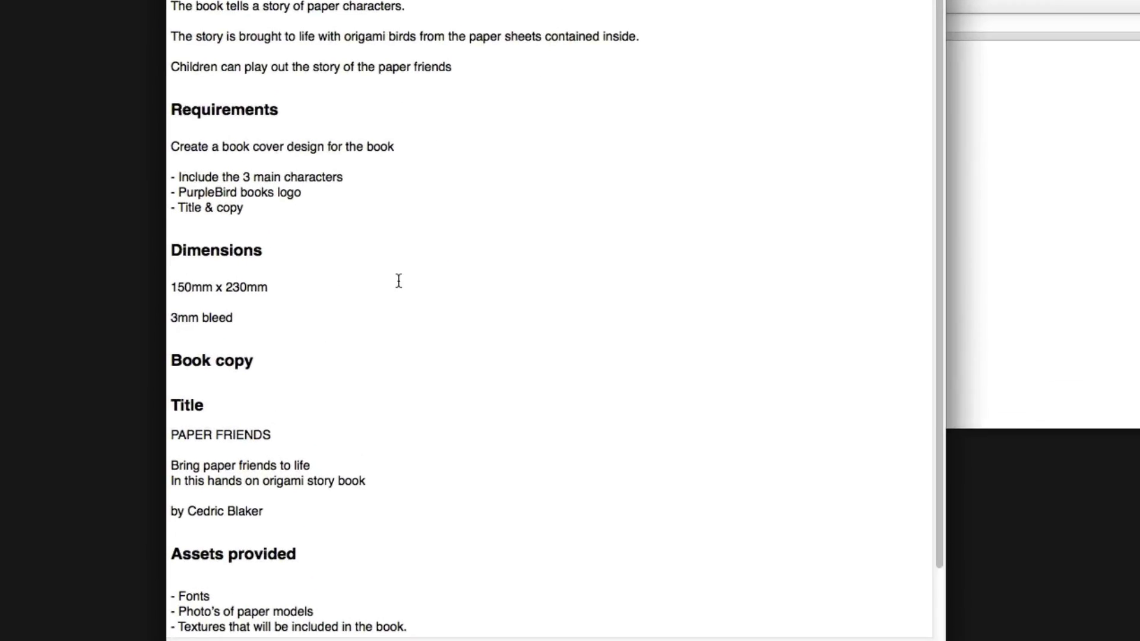
# Step: Copy the brief's tagline 'Bring paper friends to life' and bring the Photoshop cover back to front
pyautogui.scroll(-2, 303, 537)
pyautogui.scroll(-2, 562, 121)
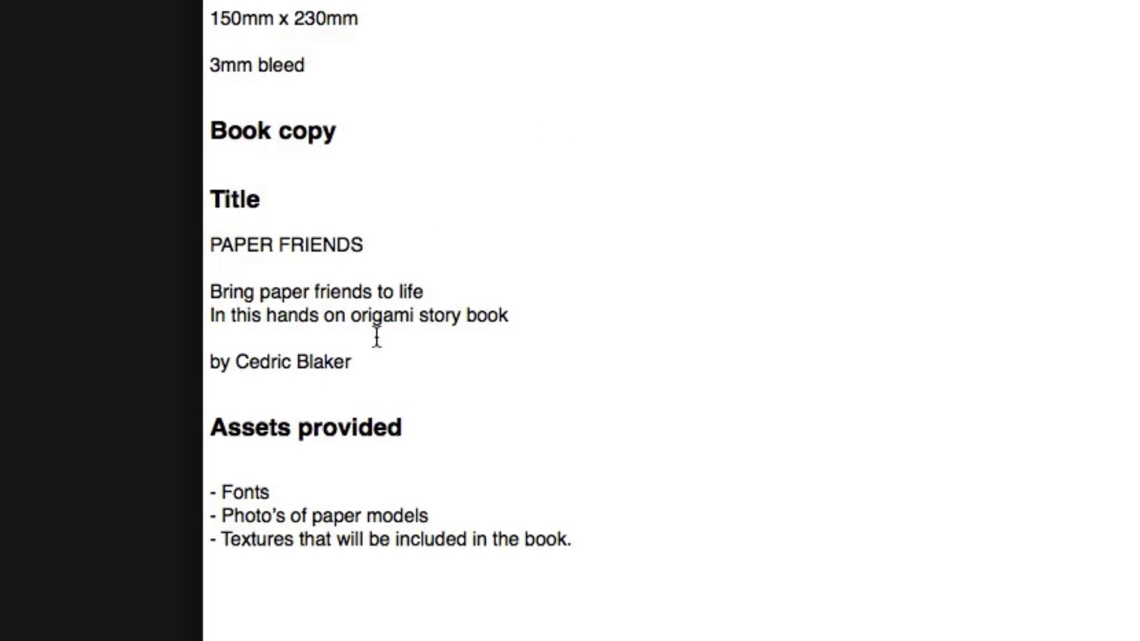
pyautogui.moveTo(345, 350); pyautogui.dragTo(196, 199)
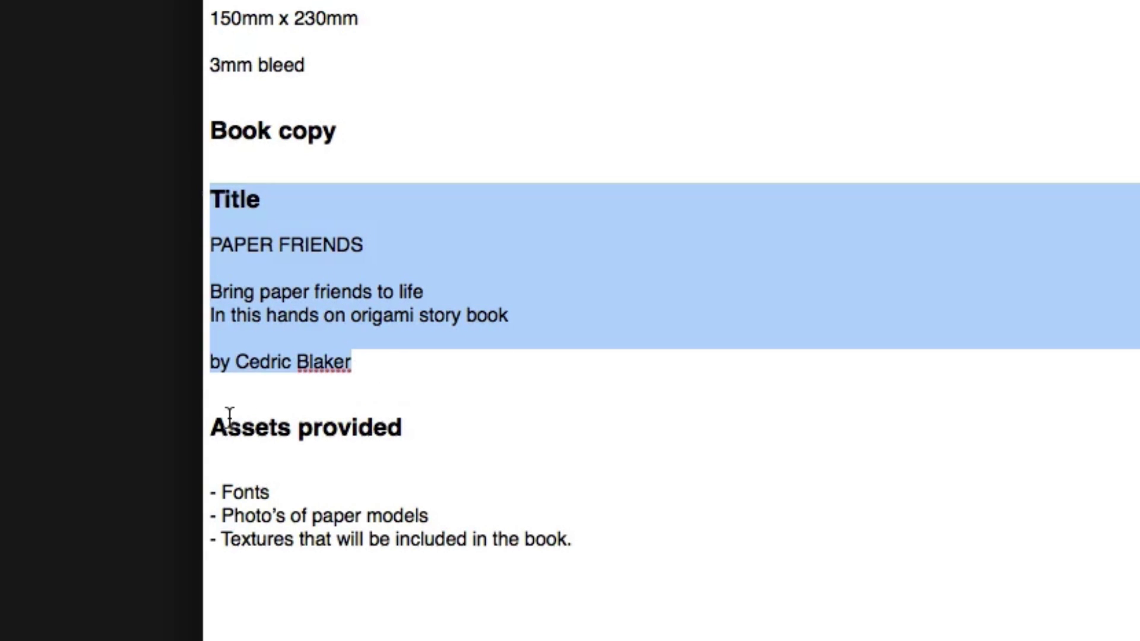
pyautogui.click(466, 355)
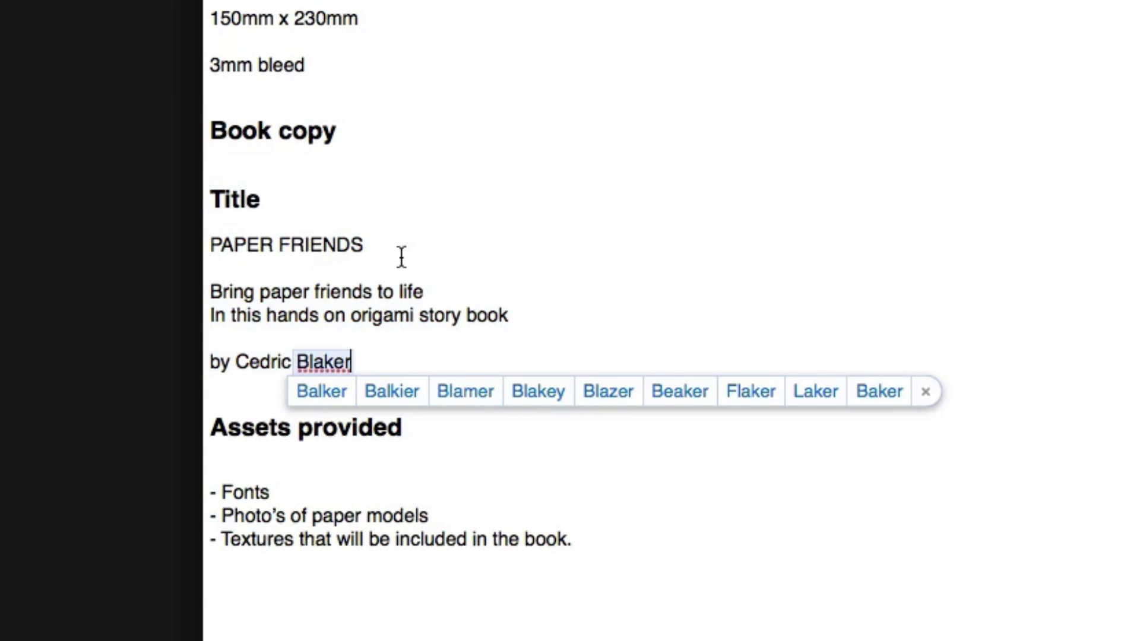
pyautogui.click(371, 240)
pyautogui.moveTo(394, 242); pyautogui.dragTo(191, 242)
pyautogui.click(502, 256)
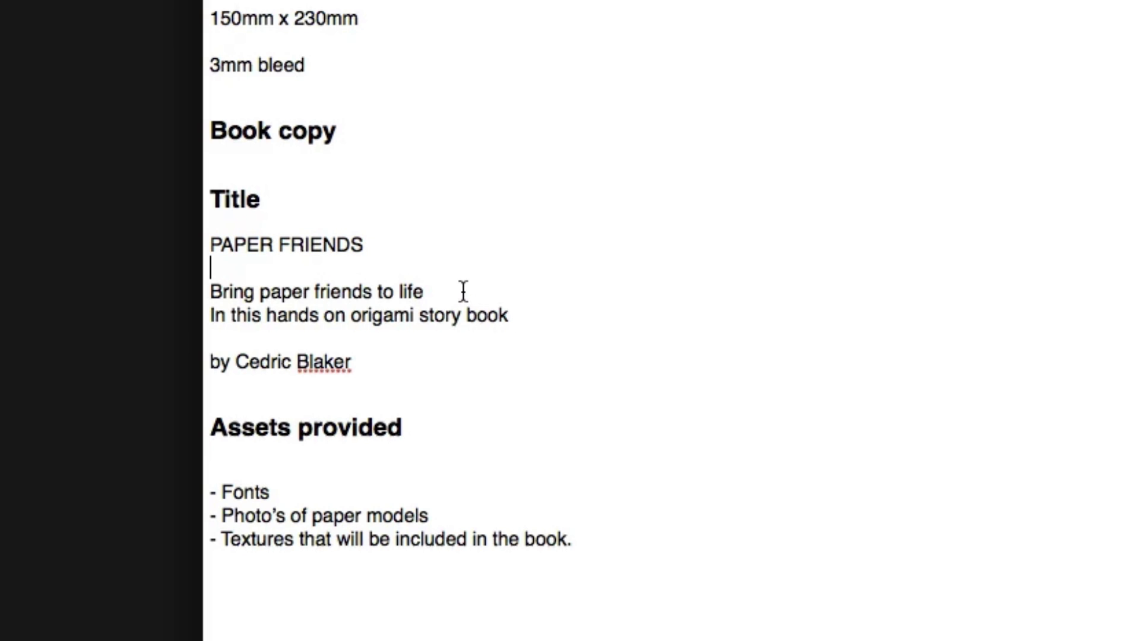
pyautogui.moveTo(452, 289); pyautogui.dragTo(209, 290)
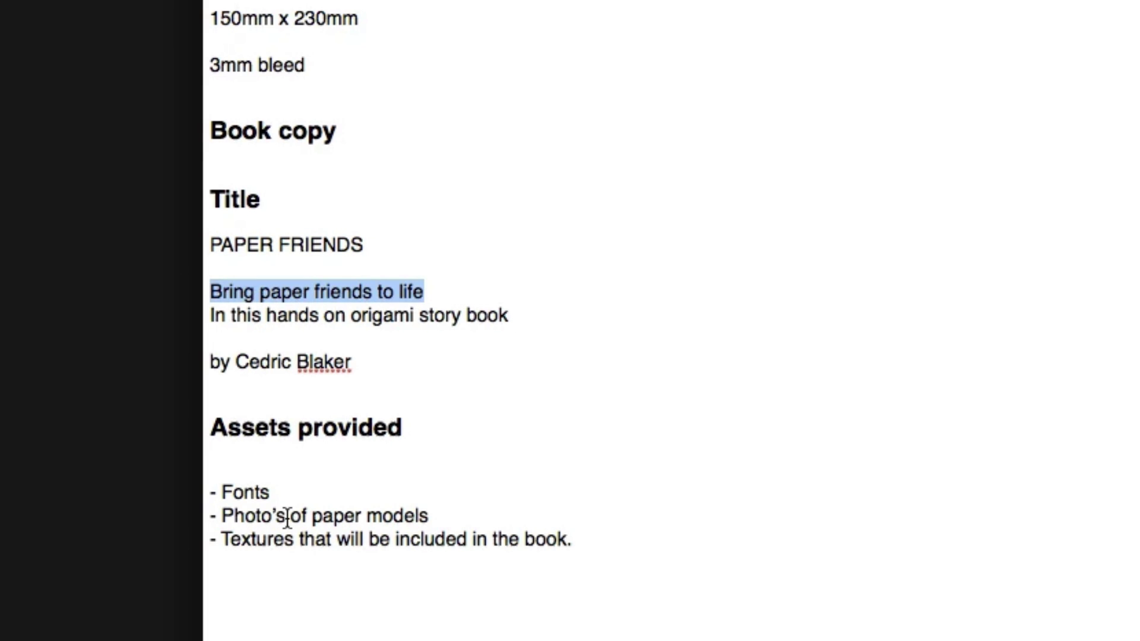
pyautogui.click(488, 290)
pyautogui.moveTo(438, 295); pyautogui.dragTo(212, 300)
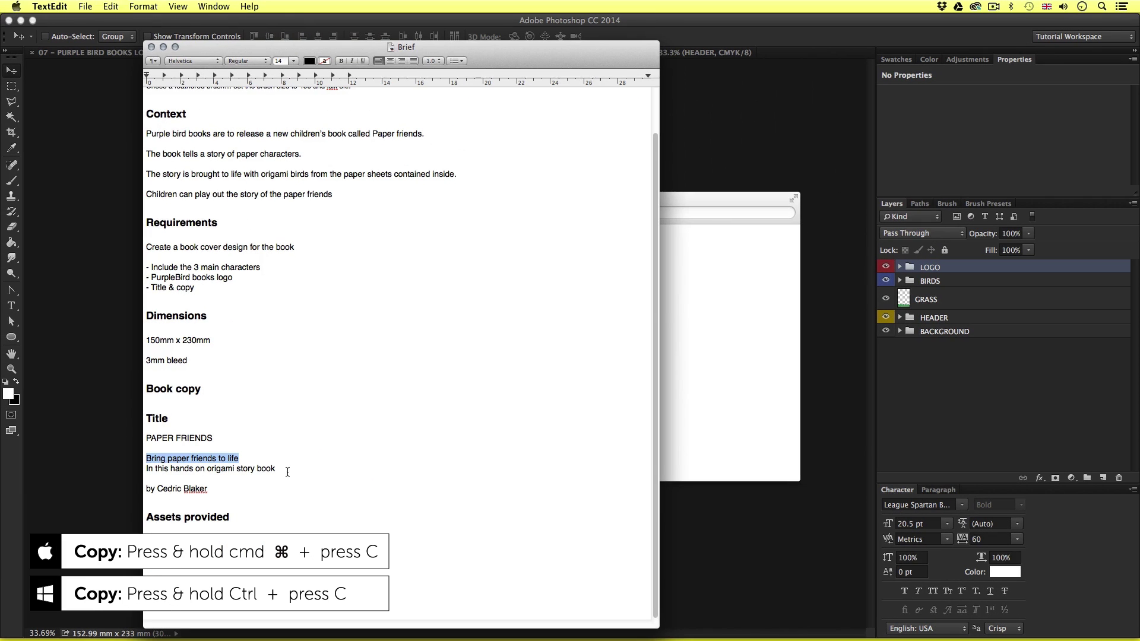
pyautogui.click(736, 159)
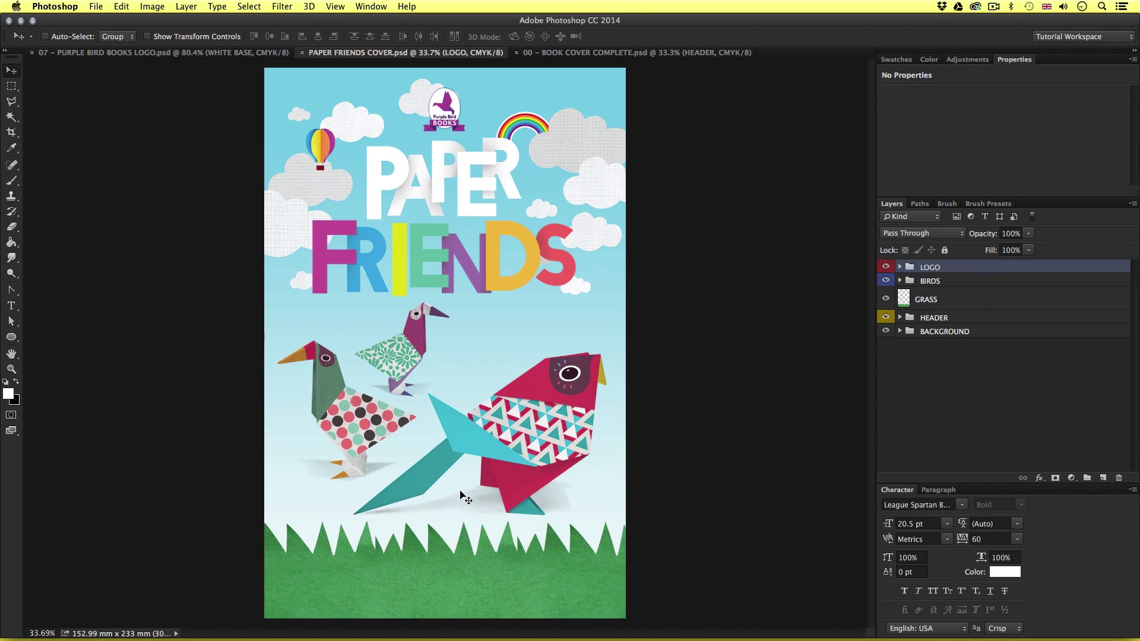
# Step: Start a new text layer on the grass and reset the Character settings to defaults
pyautogui.press('t')
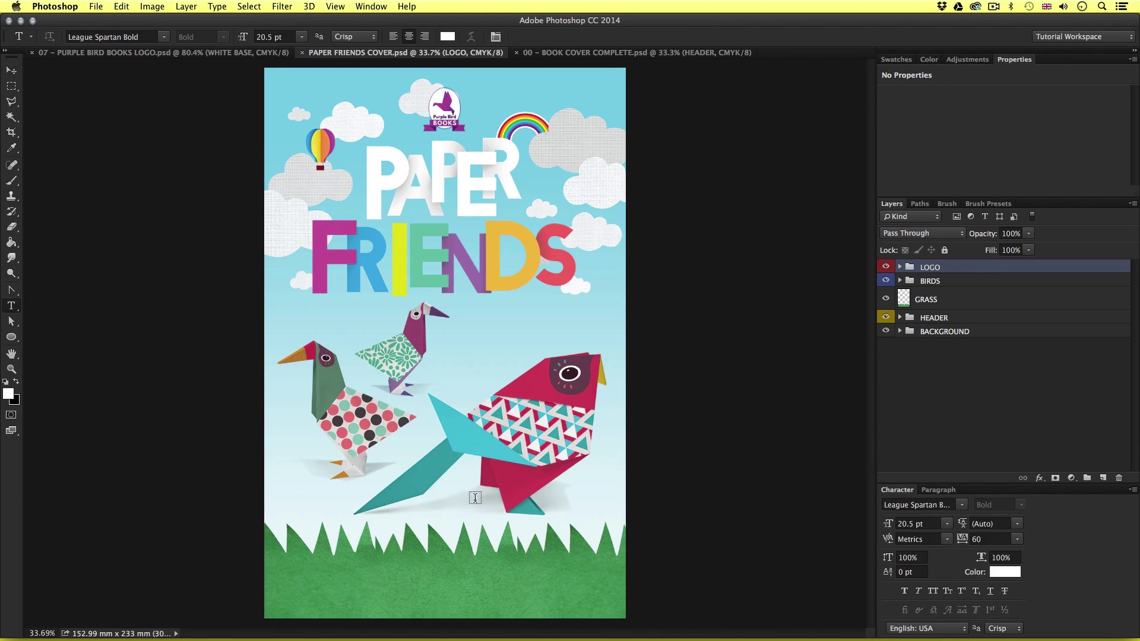
pyautogui.click(437, 579)
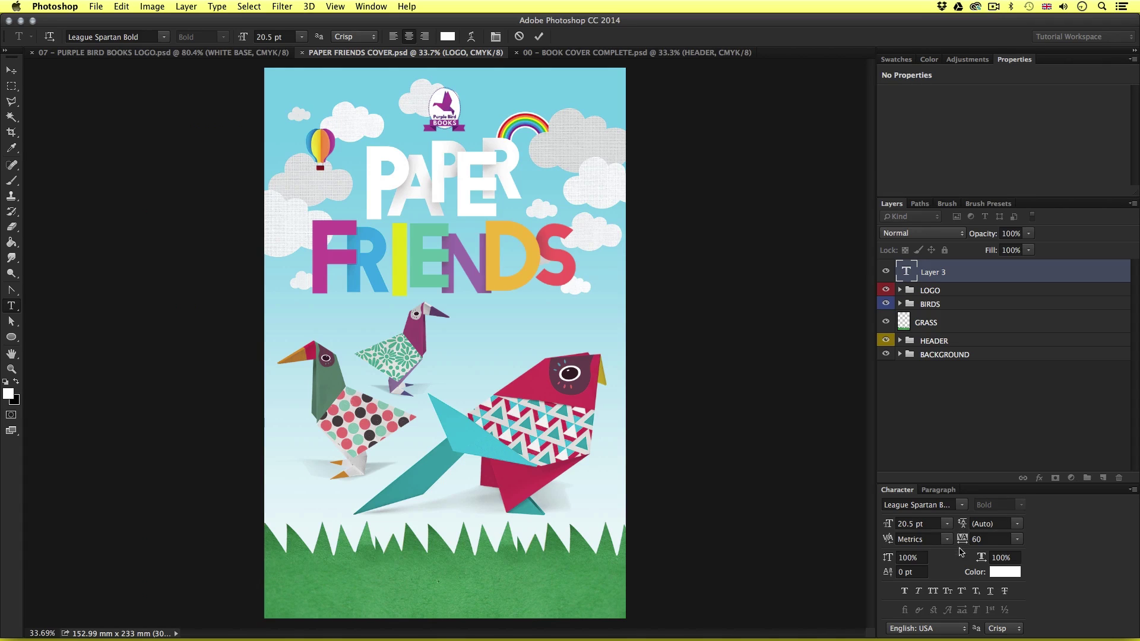
pyautogui.click(372, 7)
pyautogui.click(1132, 490)
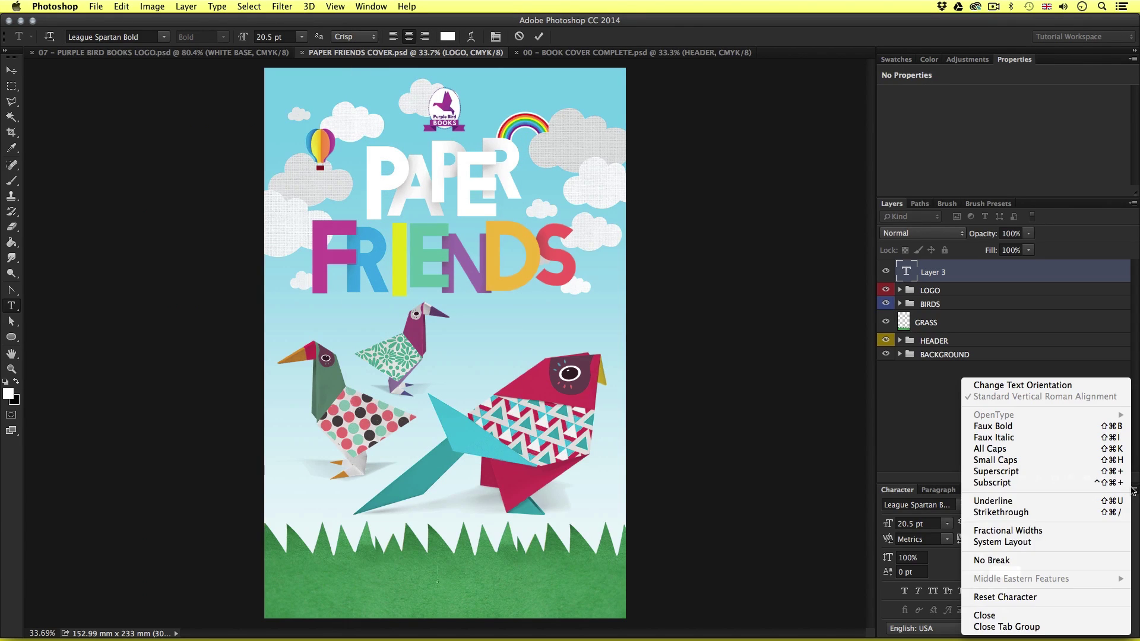
pyautogui.click(1013, 598)
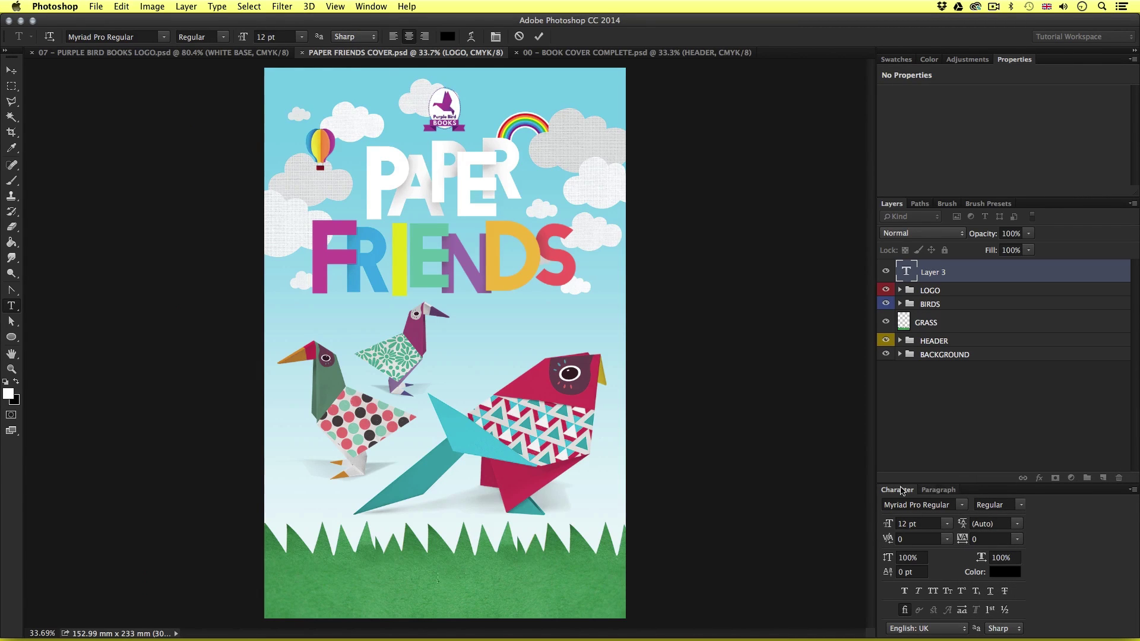
# Step: Paste 'Bring paper friends to life' as 12 pt Myriad Pro Regular and select it
pyautogui.write('bring paper friends to life')
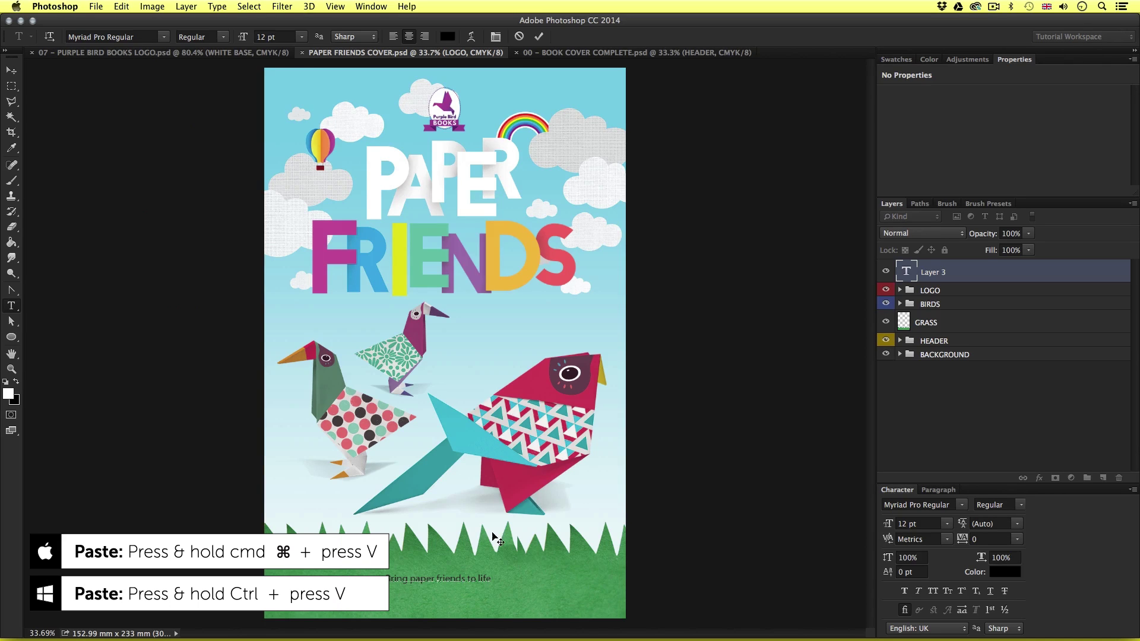
pyautogui.scroll(1, 421, 576)
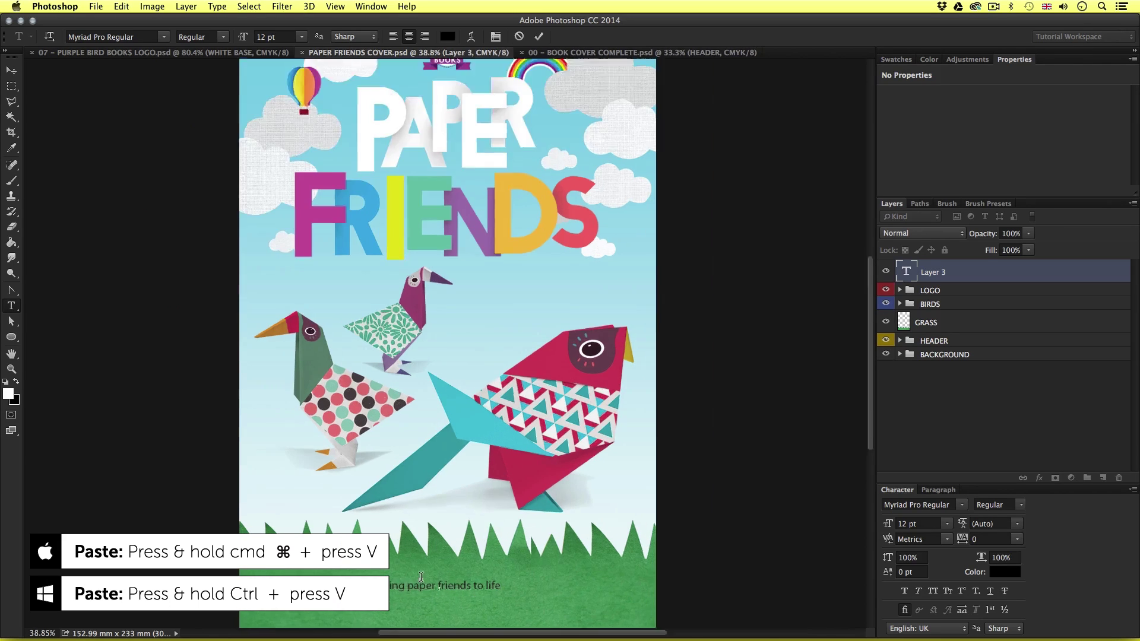
pyautogui.scroll(5, 421, 576)
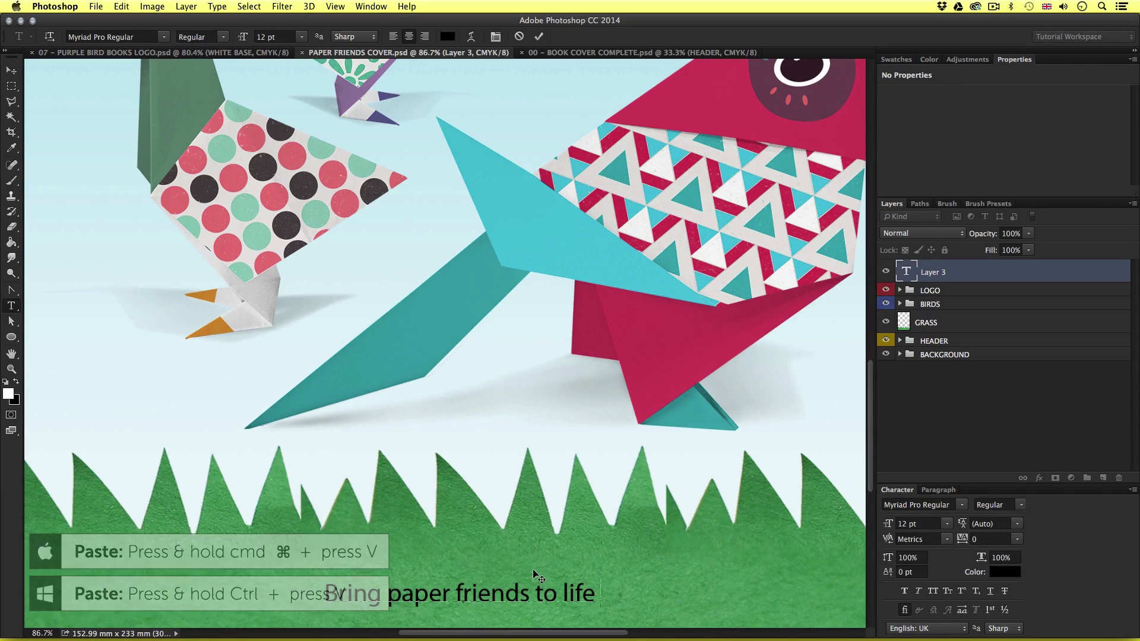
pyautogui.scroll(-3, 552, 565)
pyautogui.scroll(-1, 573, 555)
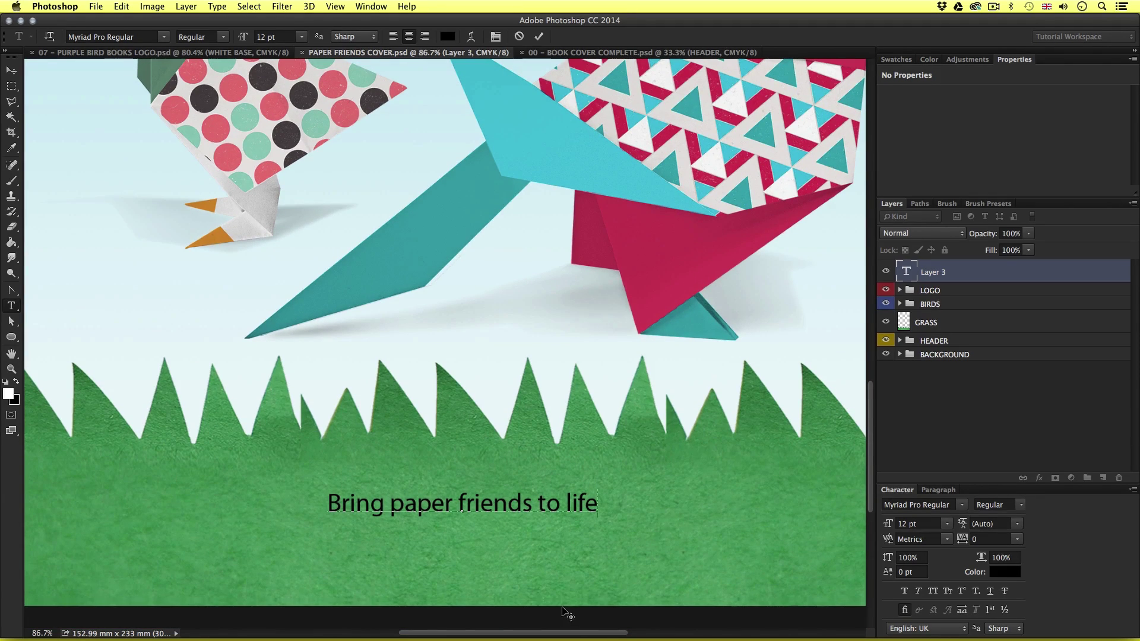
pyautogui.moveTo(599, 503); pyautogui.dragTo(325, 504)
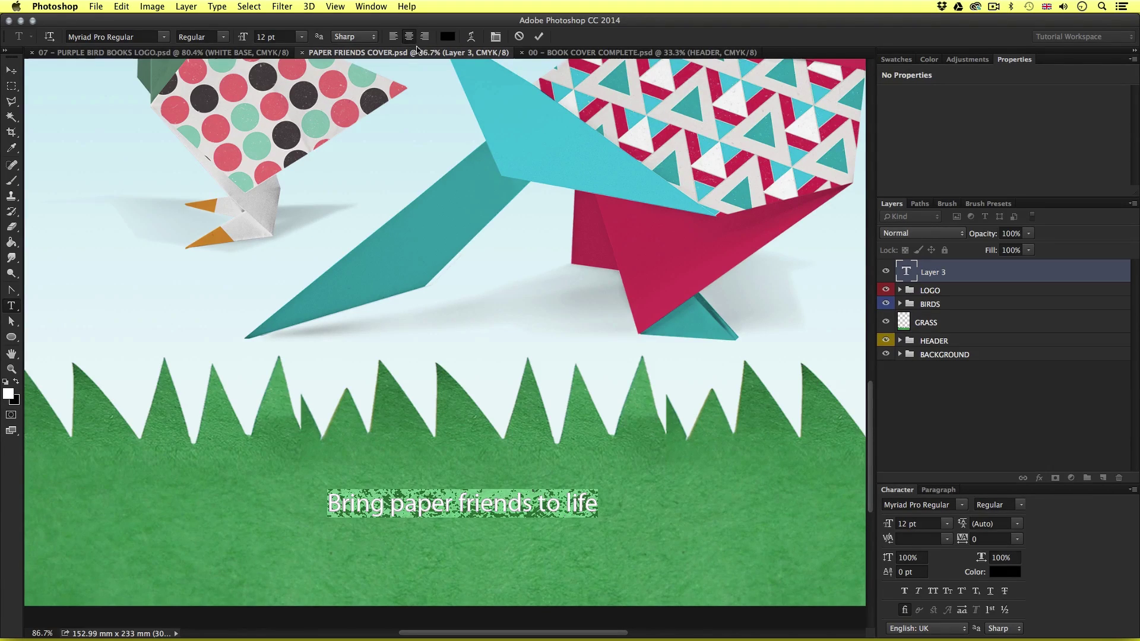
# Step: Make the tagline text white (ffffff)
pyautogui.click(448, 38)
pyautogui.doubleClick(630, 464)
pyautogui.write('fffff')
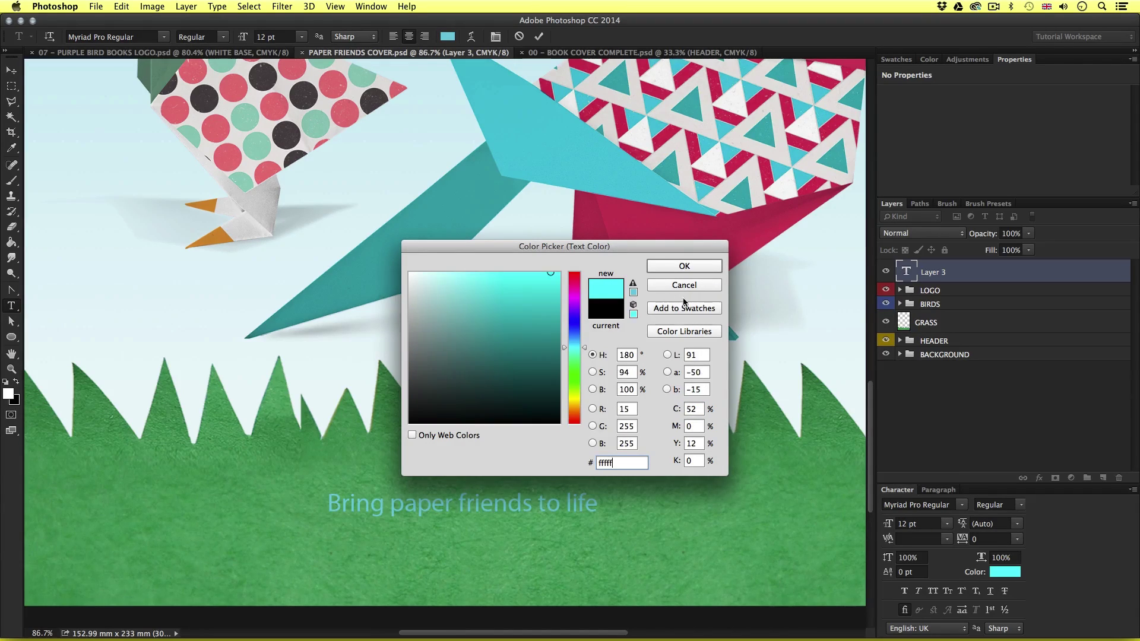
pyautogui.write('f')
pyautogui.click(683, 266)
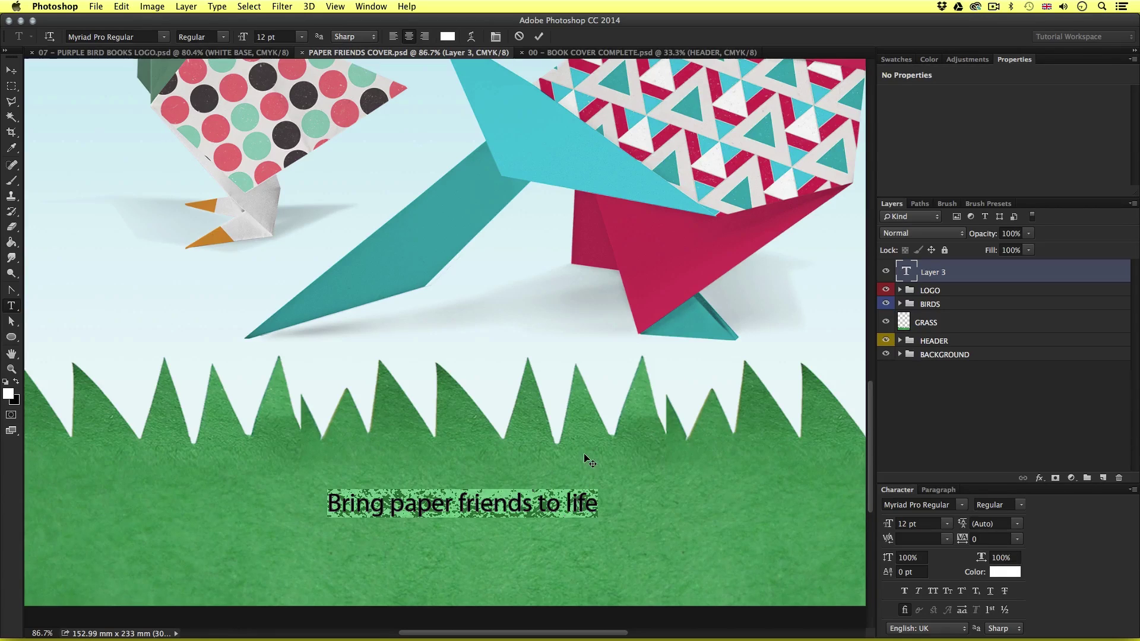
# Step: Set the tagline to hello goodbye Regular at 39 pt and commit it
pyautogui.click(936, 505)
pyautogui.write('hello')
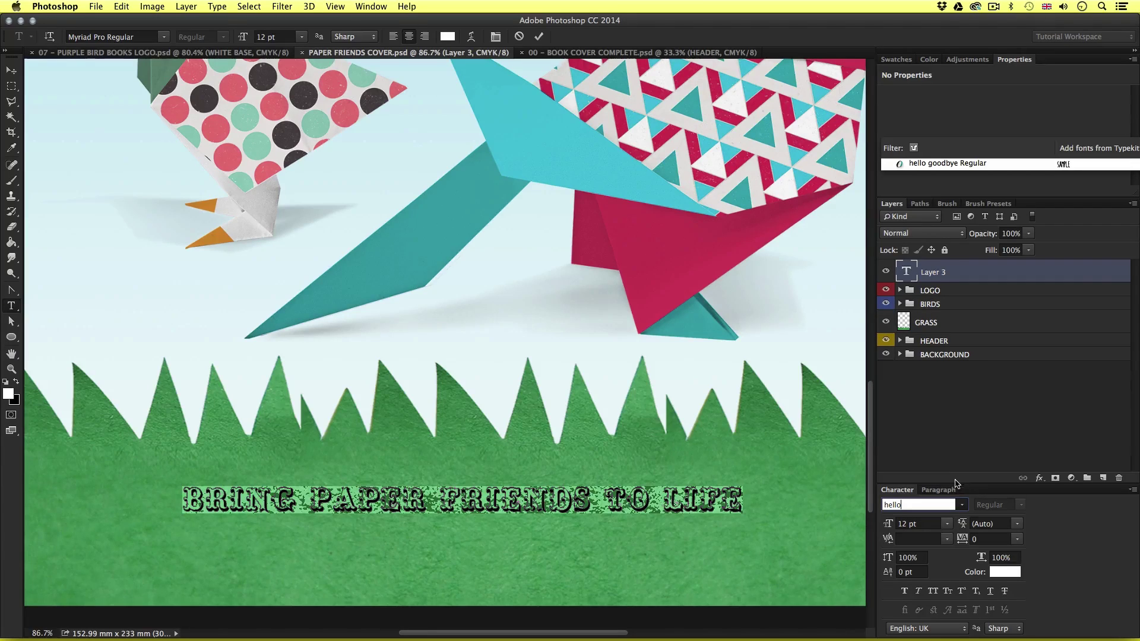
pyautogui.click(940, 172)
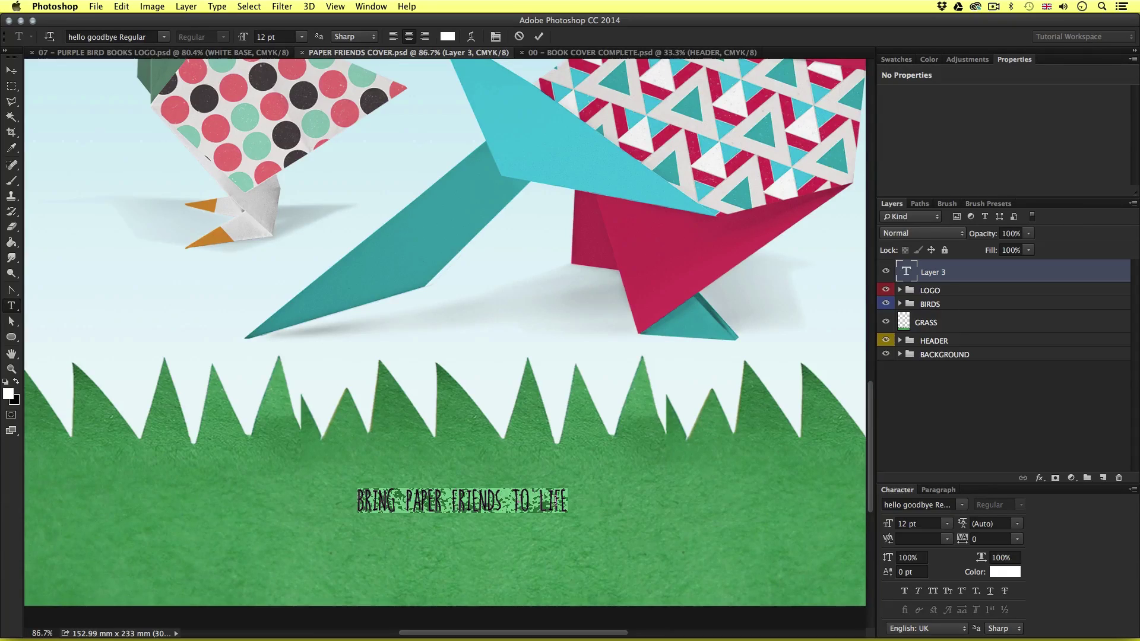
pyautogui.moveTo(888, 525)
pyautogui.mouseDown()
pyautogui.moveTo(914, 527)
pyautogui.moveTo(902, 536)
pyautogui.mouseUp()
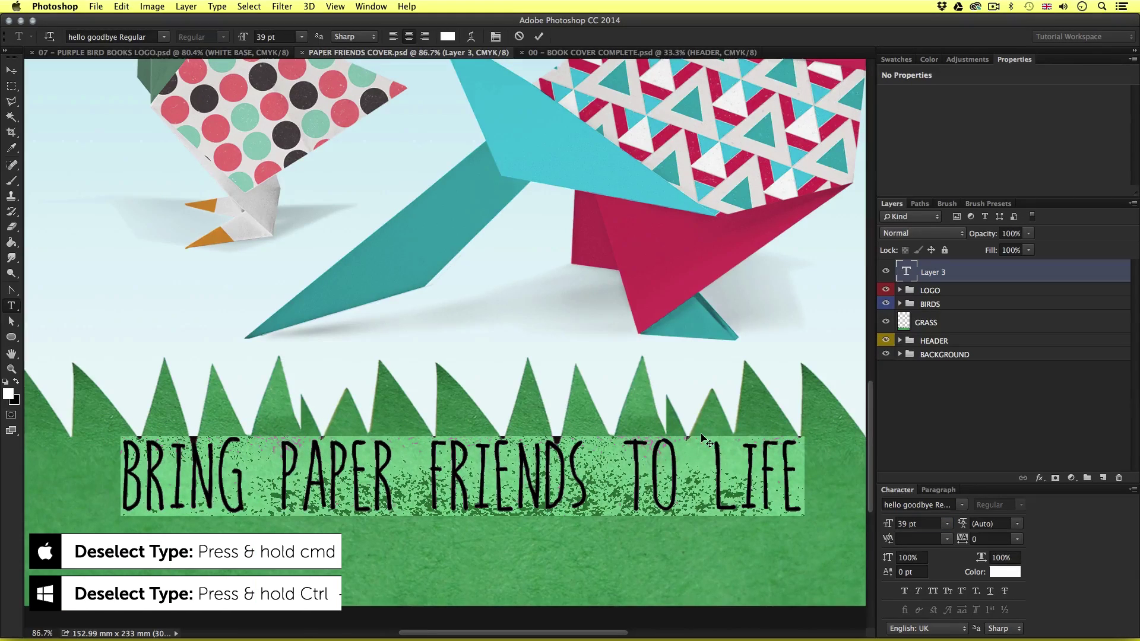
pyautogui.press('super+d+Return')
# Step: Zoom out and move the tagline further down the grass
pyautogui.press('z')
pyautogui.moveTo(672, 414); pyautogui.dragTo(562, 451)
pyautogui.press('v')
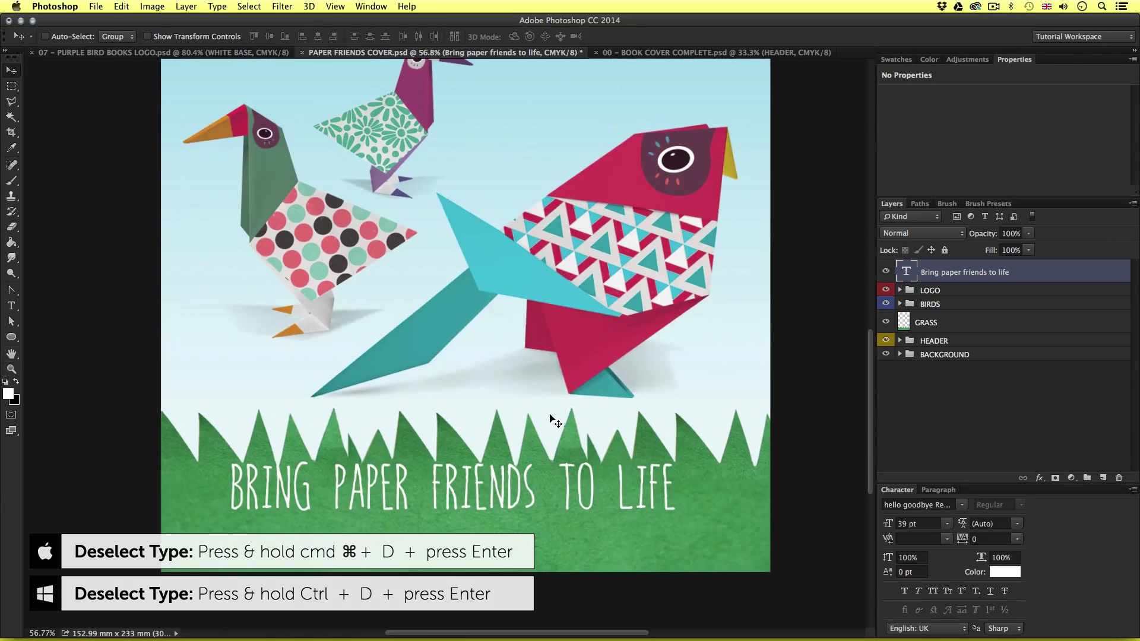
pyautogui.moveTo(552, 408); pyautogui.dragTo(556, 422)
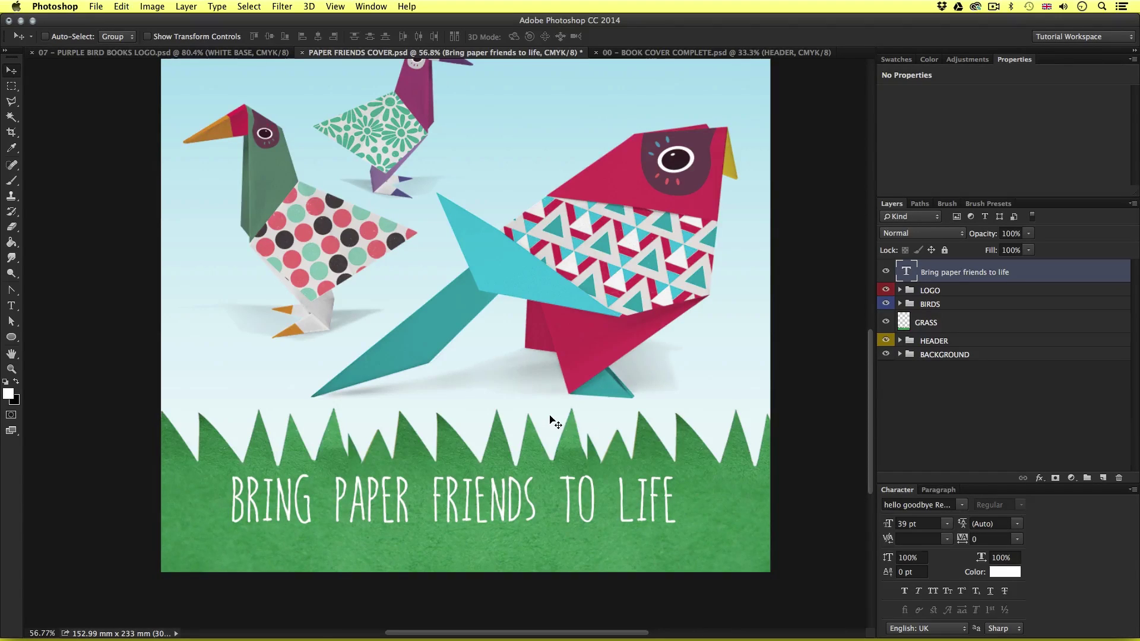
pyautogui.scroll(3, 555, 421)
# Step: Centre the tagline horizontally against the guides with Free Transform, then hide the guides
pyautogui.press('super+semicolon')
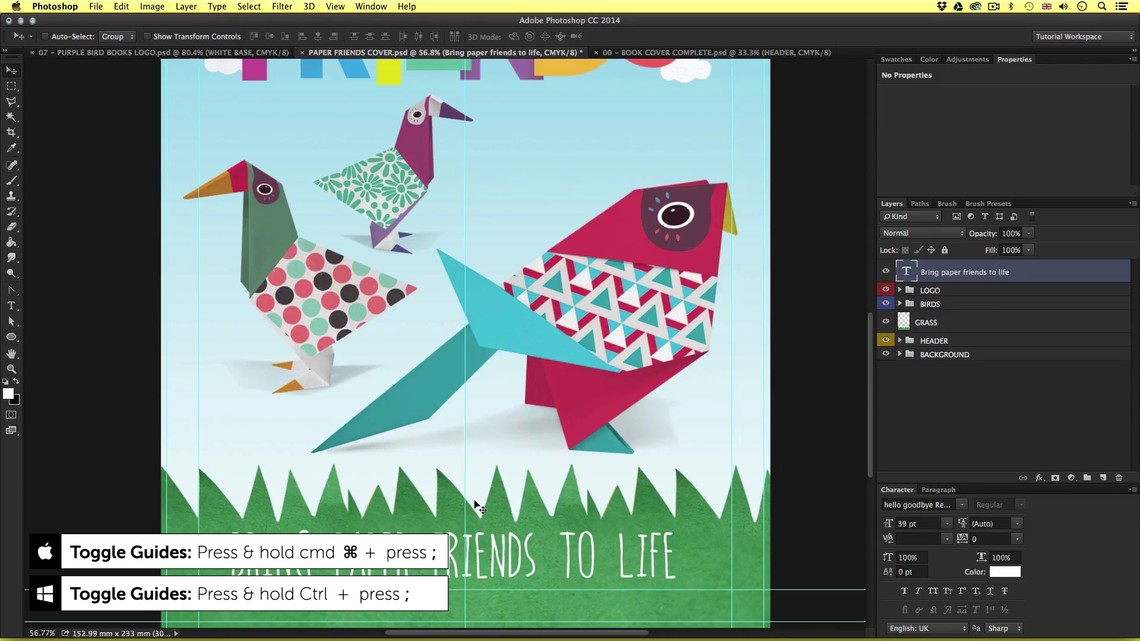
pyautogui.press('super')
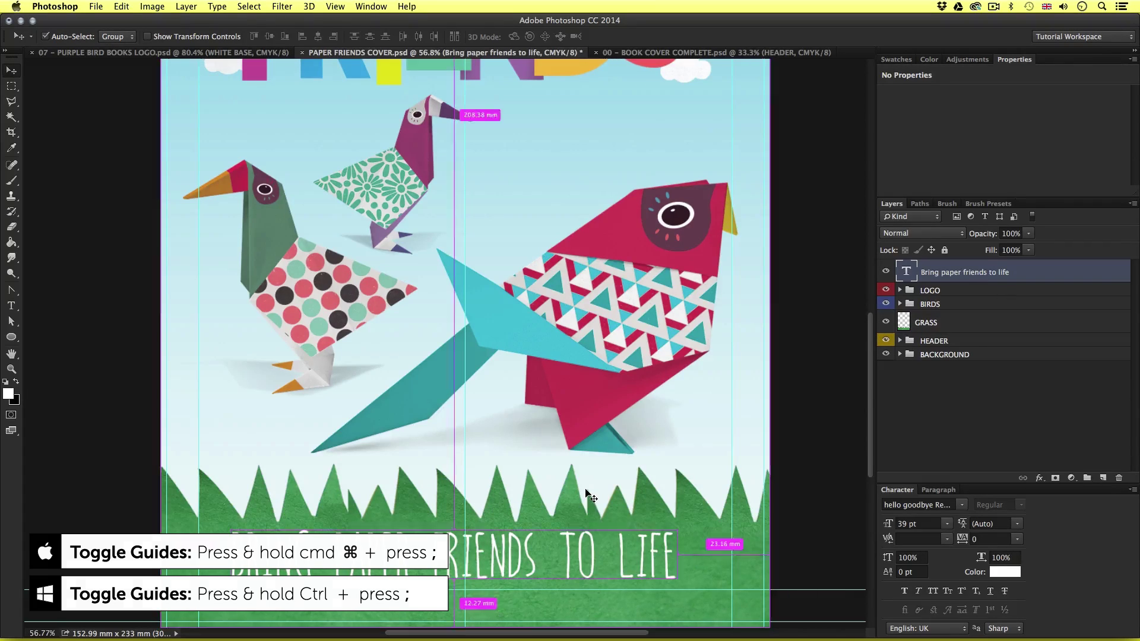
pyautogui.press('super+t')
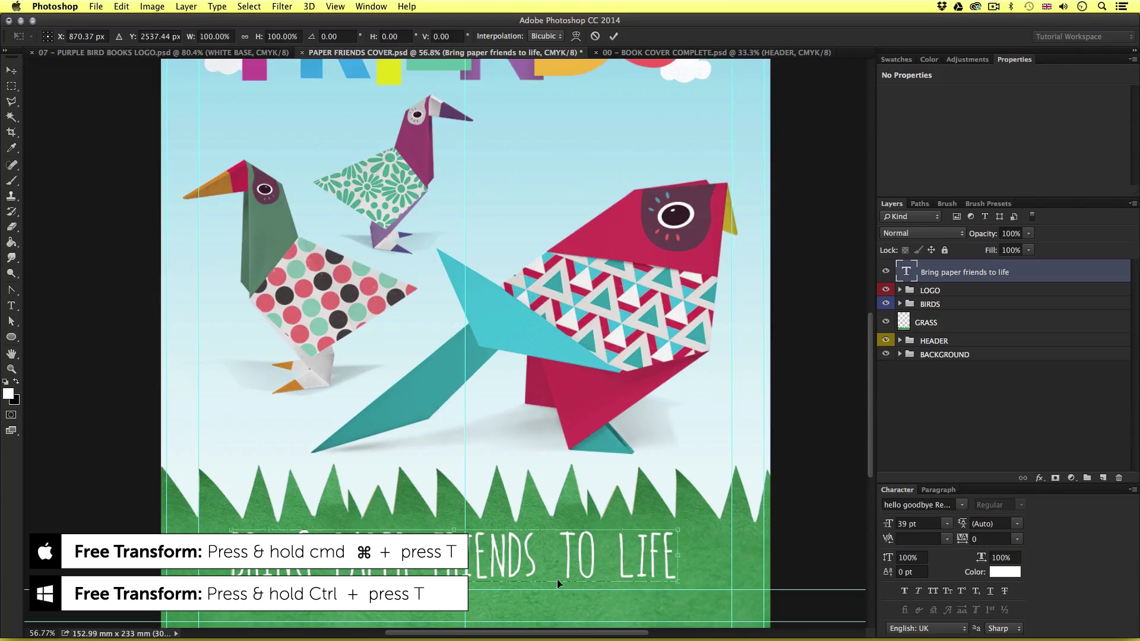
pyautogui.scroll(5, 476, 585)
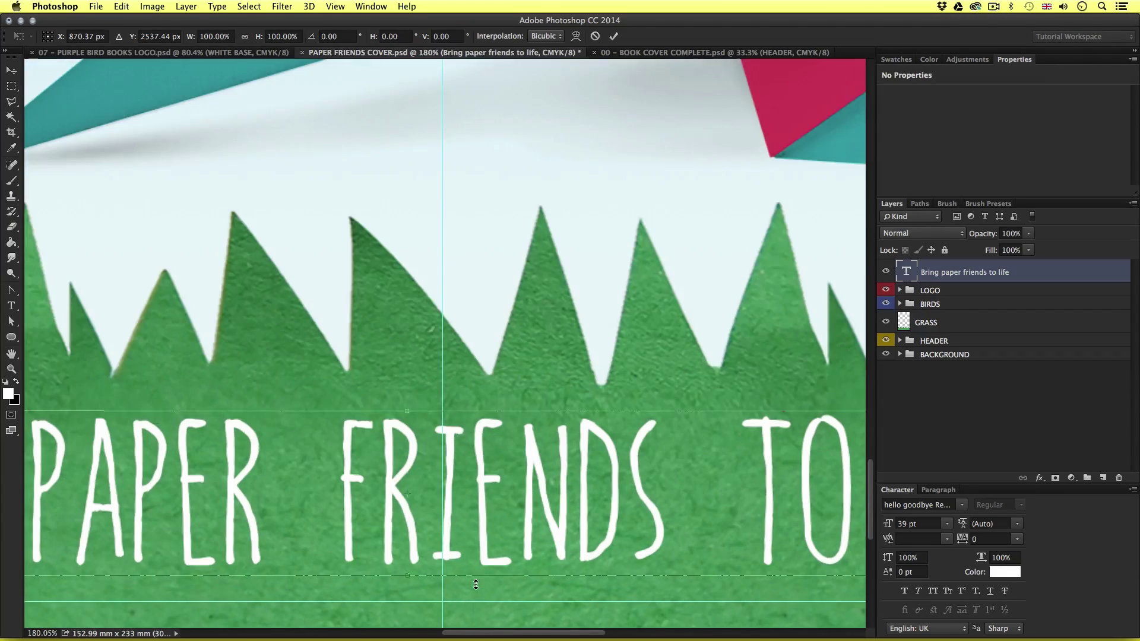
pyautogui.moveTo(493, 490); pyautogui.dragTo(530, 489)
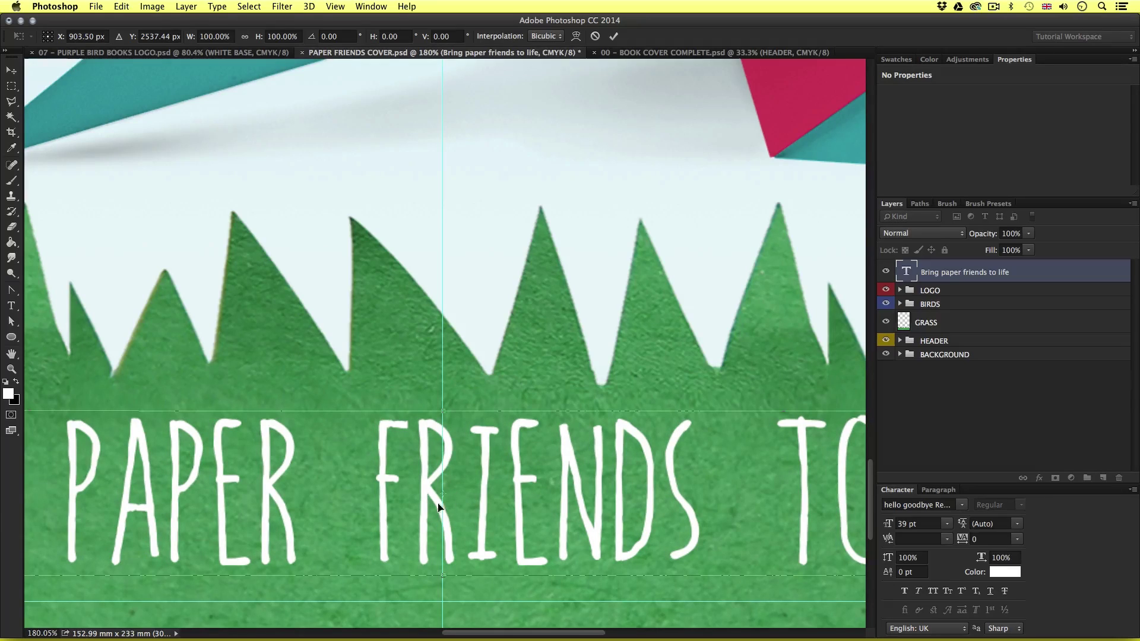
pyautogui.scroll(-5, 448, 469)
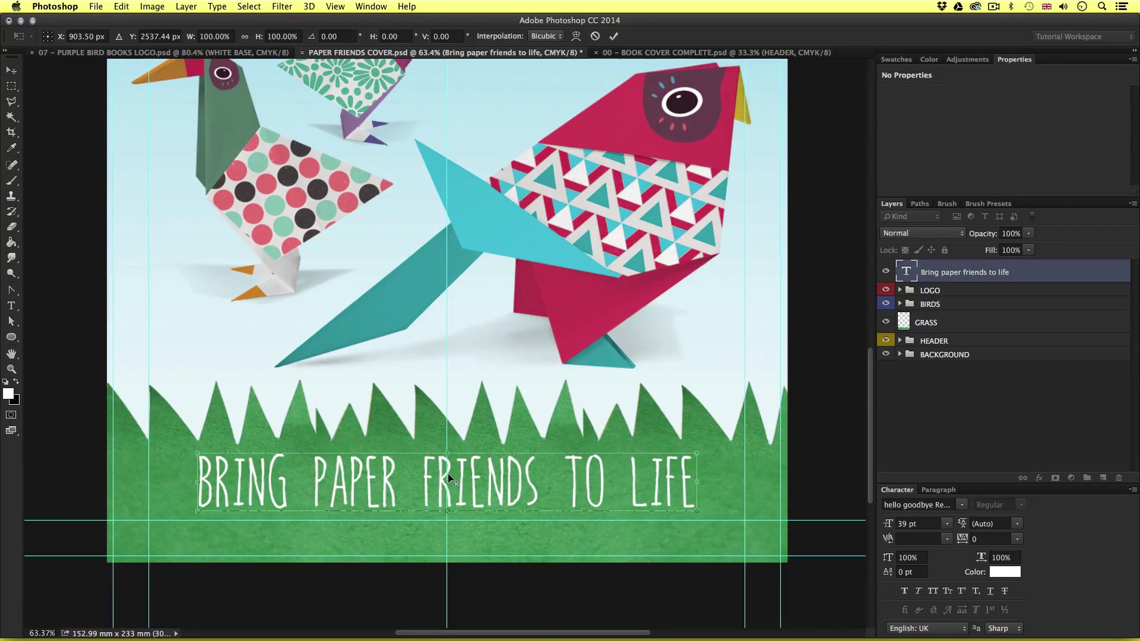
pyautogui.press('Return')
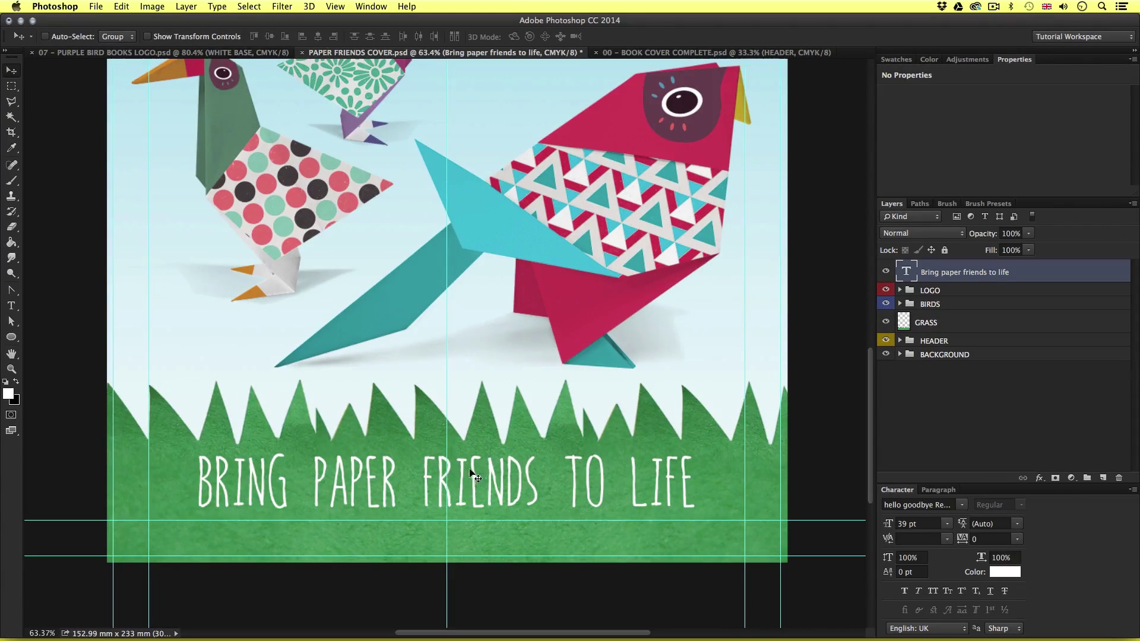
pyautogui.moveTo(481, 392); pyautogui.dragTo(484, 414)
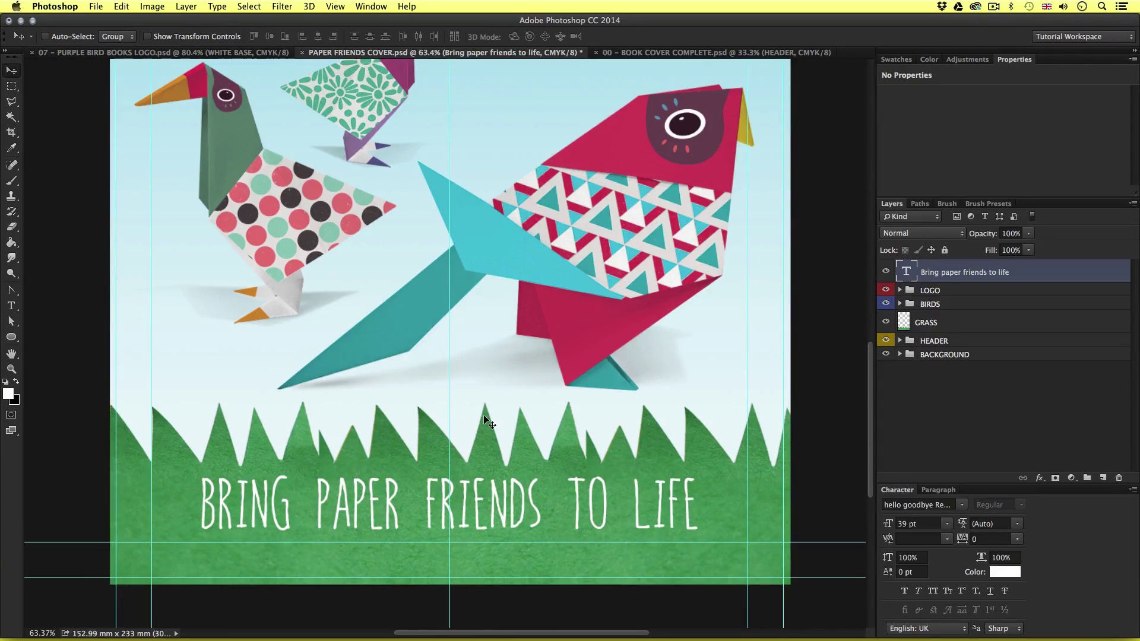
pyautogui.press('super+semicolon')
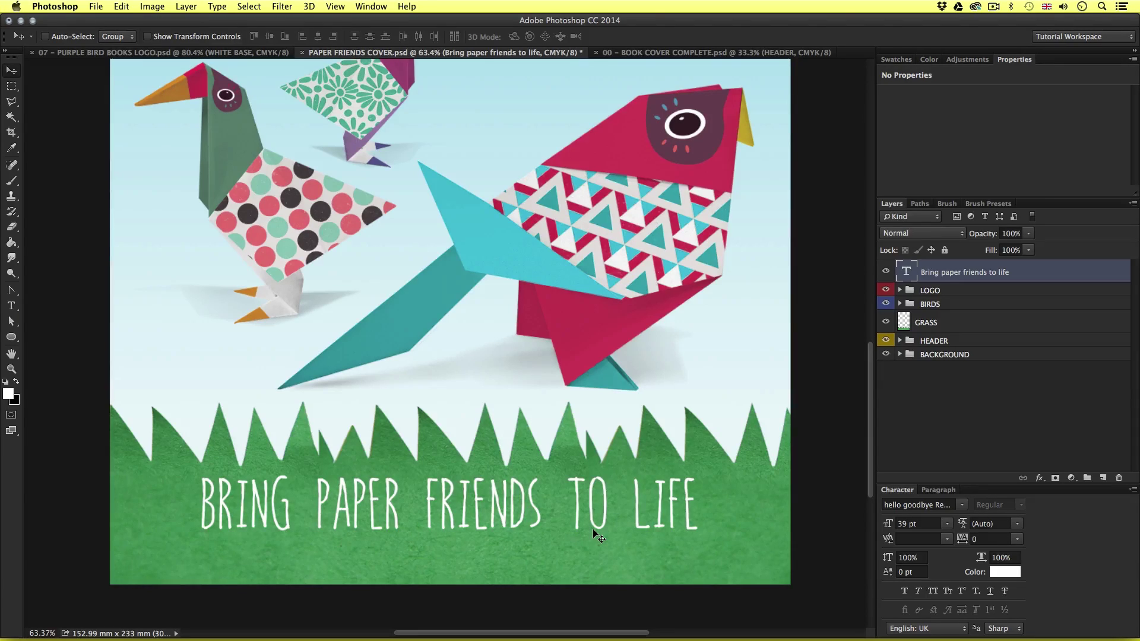
# Step: Set the headline's tracking to 40 and commit the edit
pyautogui.press('t')
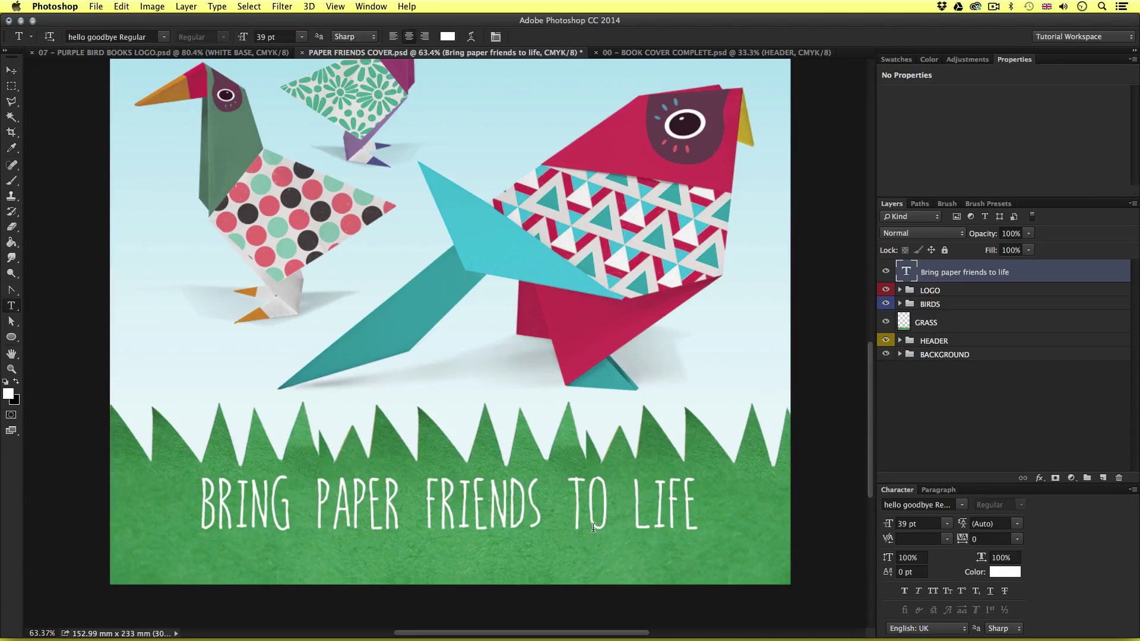
pyautogui.click(486, 502)
pyautogui.moveTo(695, 496); pyautogui.dragTo(162, 497)
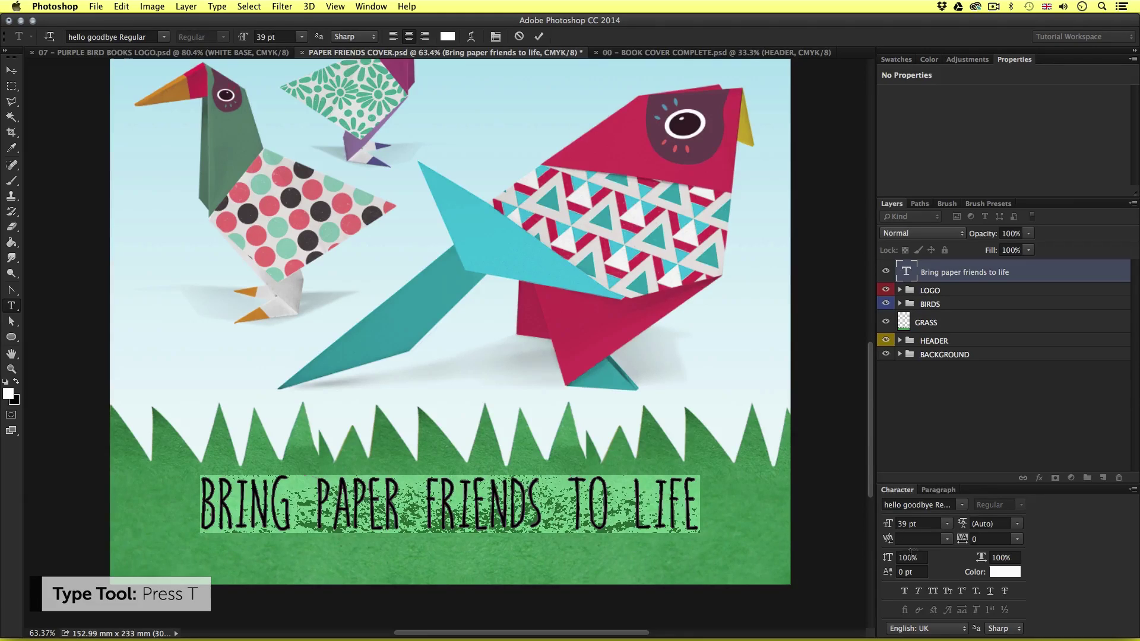
pyautogui.click(972, 539)
pyautogui.write('40')
pyautogui.press('Return')
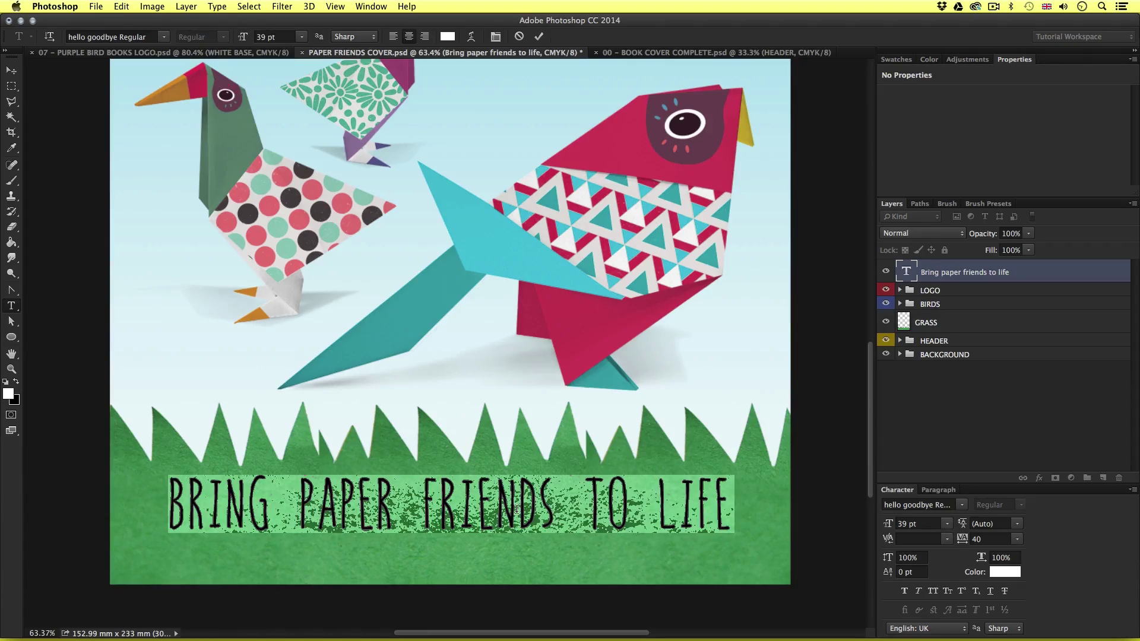
pyautogui.press('super+d')
pyautogui.press('Return')
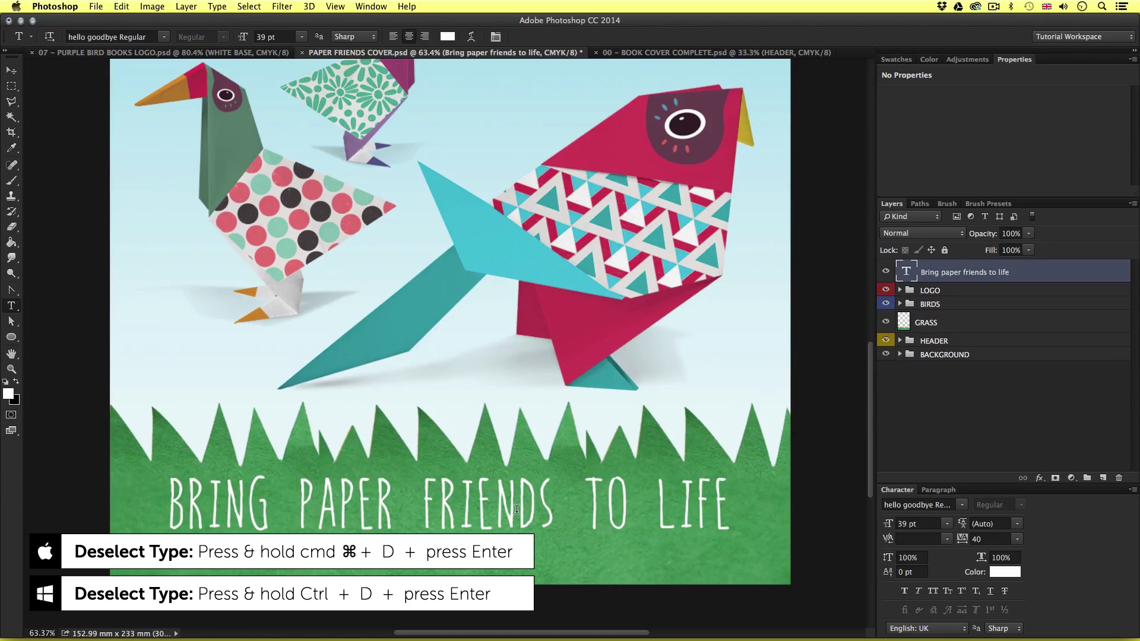
# Step: Scale the headline down to 34.66 pt and nudge it slightly up
pyautogui.press('super+t')
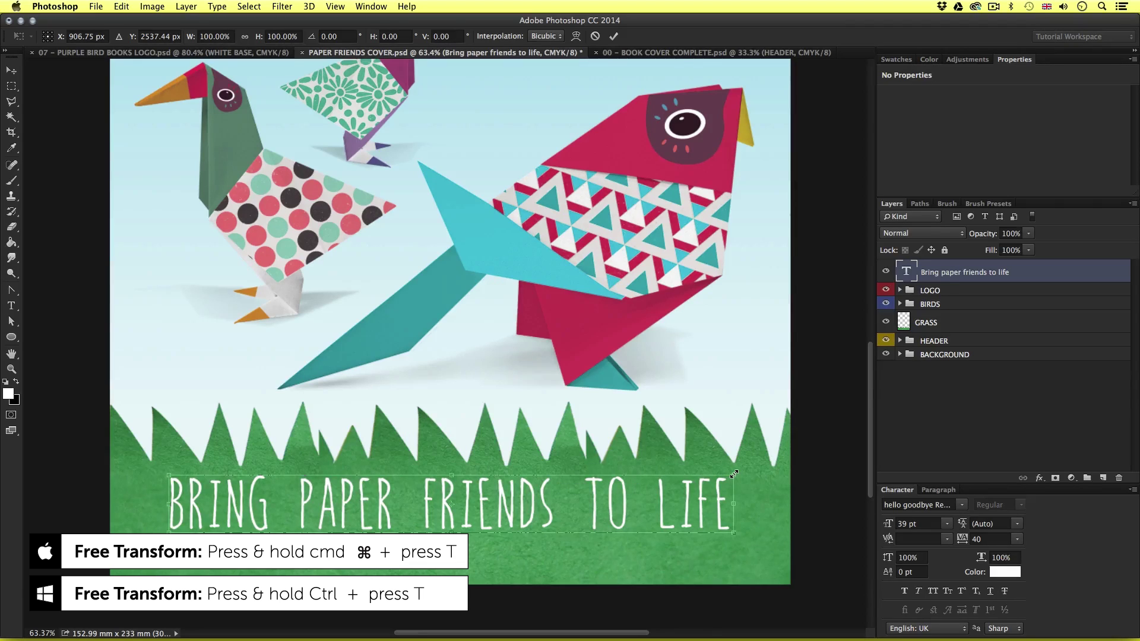
pyautogui.moveTo(734, 474); pyautogui.dragTo(705, 496)
pyautogui.press('Return')
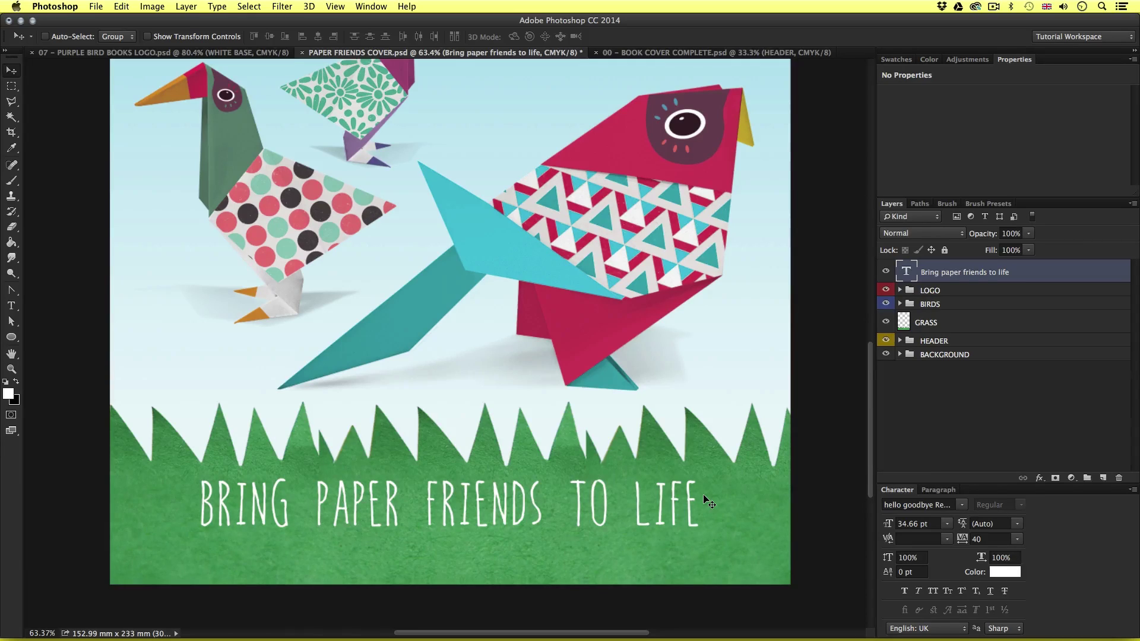
pyautogui.press('Up')
pyautogui.press('Up')
pyautogui.press('Up')
pyautogui.press('Up')
pyautogui.press('Up')
pyautogui.press('Up')
pyautogui.press('Up')
pyautogui.press('Up')
pyautogui.press('Up')
pyautogui.press('Up')
pyautogui.press('Up')
pyautogui.press('Up')
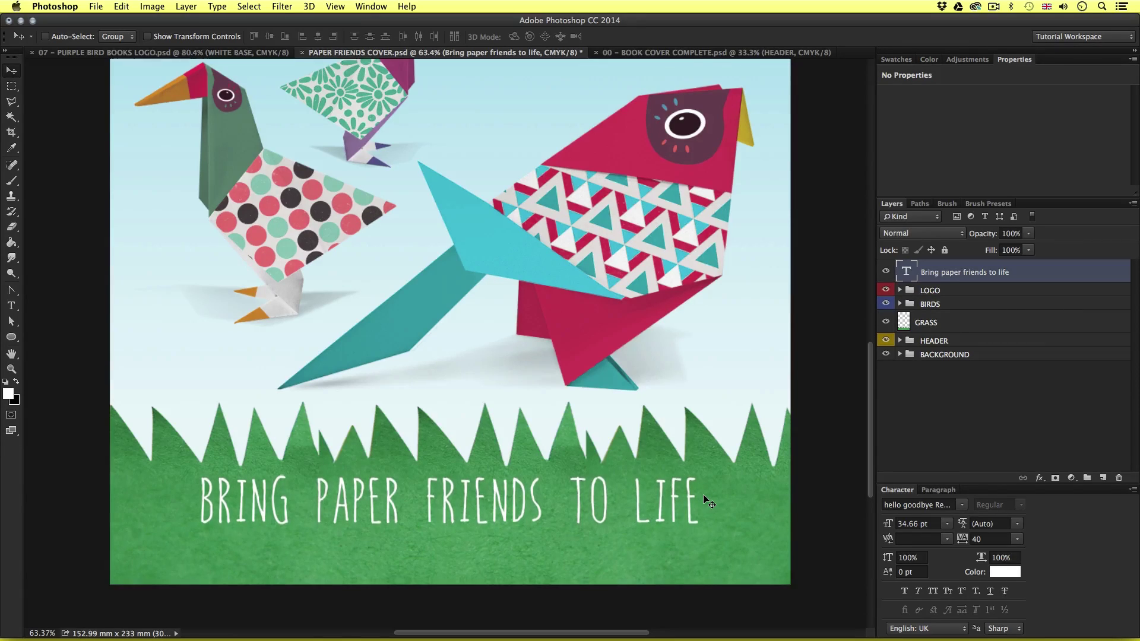
pyautogui.press('Up')
pyautogui.press('Up')
pyautogui.press('Up')
pyautogui.press('Up')
pyautogui.press('Up')
pyautogui.press('Up')
pyautogui.press('Up')
pyautogui.press('Up')
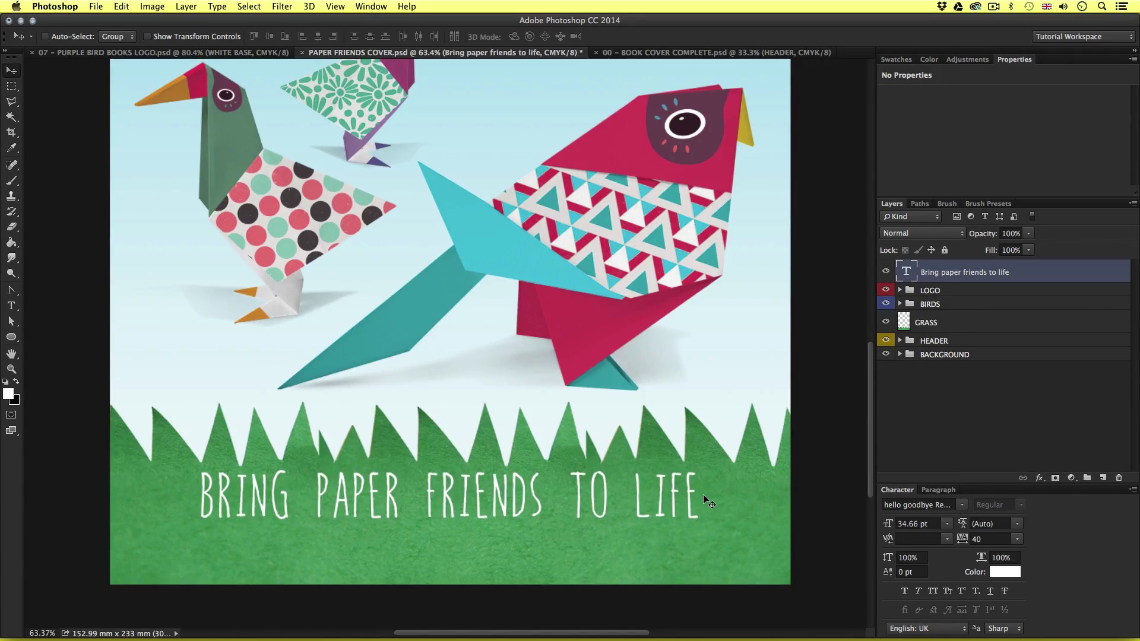
# Step: Select the brief line 'In this hands on origami story book' and return to Photoshop
pyautogui.press('super+Tab')
pyautogui.press('super+Tab')
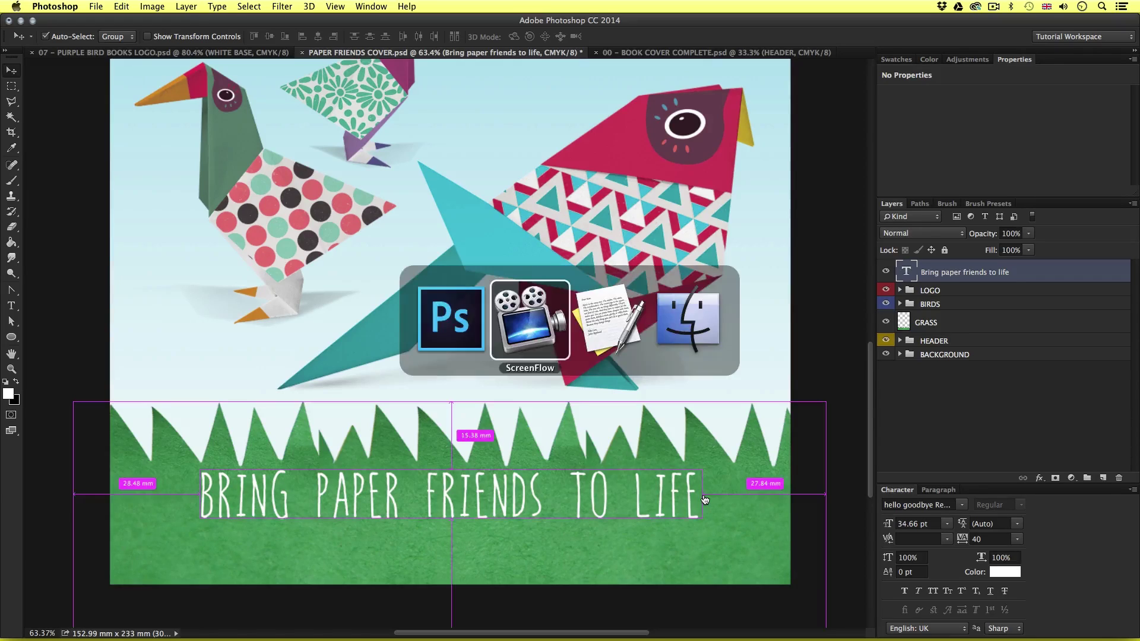
pyautogui.moveTo(284, 470); pyautogui.dragTo(144, 468)
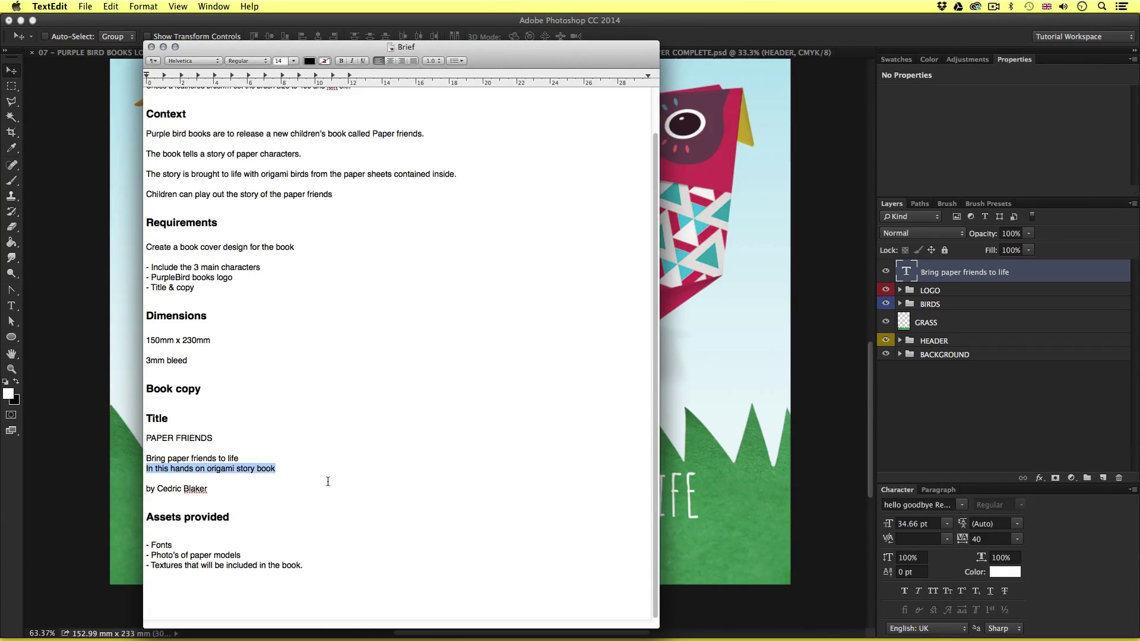
pyautogui.press('super+Tab')
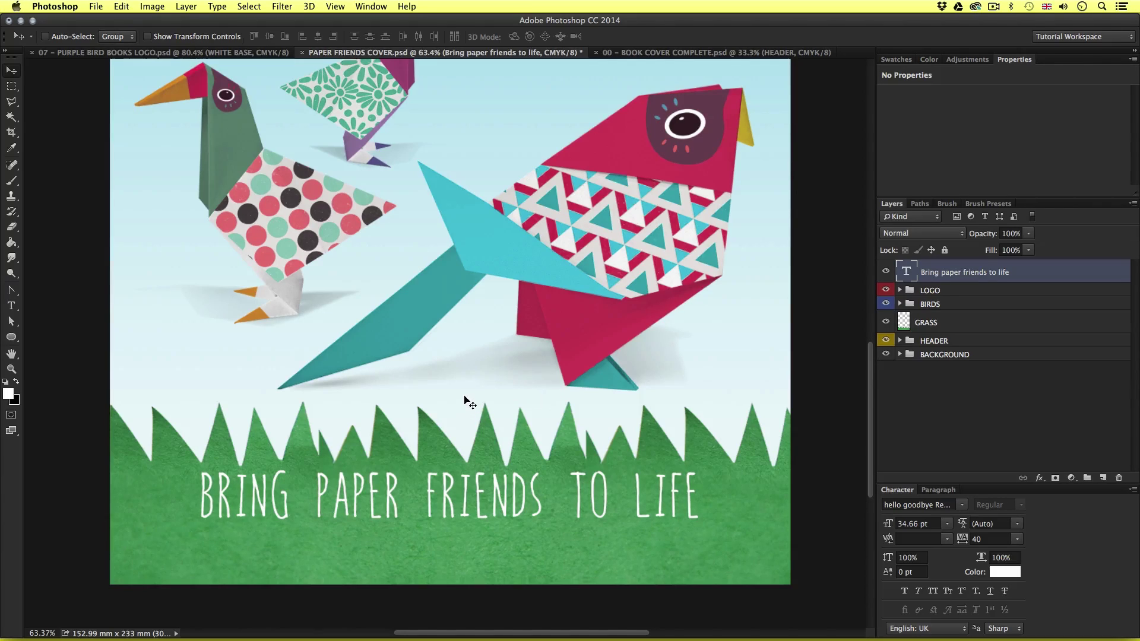
# Step: Duplicate the tagline just below itself and replace its text with 'In this hands on origami story book'
pyautogui.moveTo(445, 482); pyautogui.dragTo(465, 540)
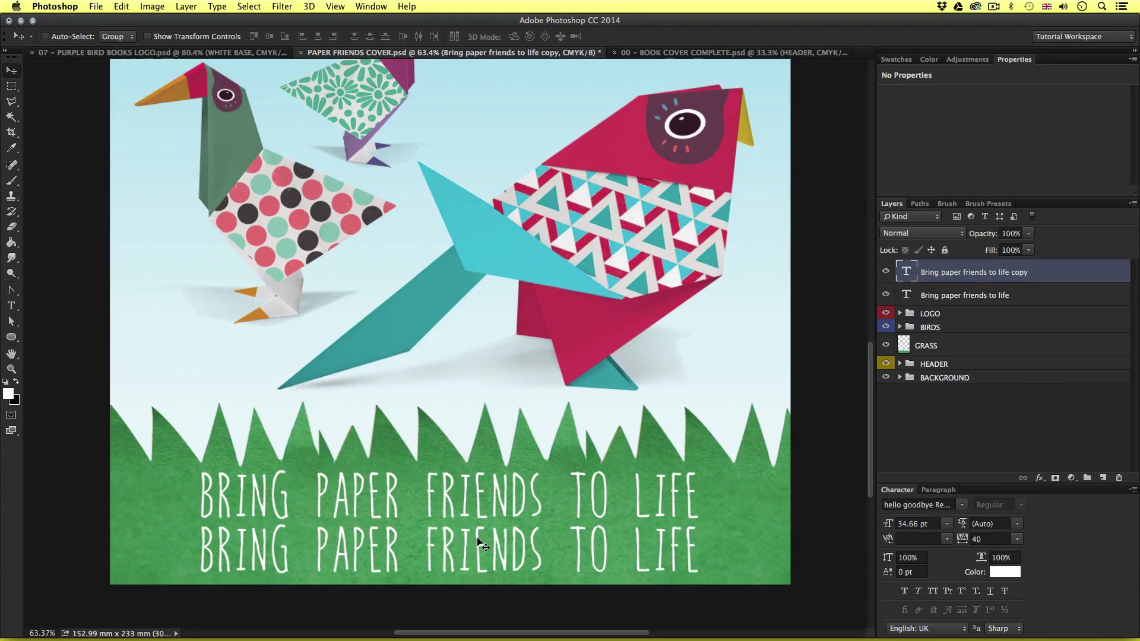
pyautogui.press('t')
pyautogui.click(465, 544)
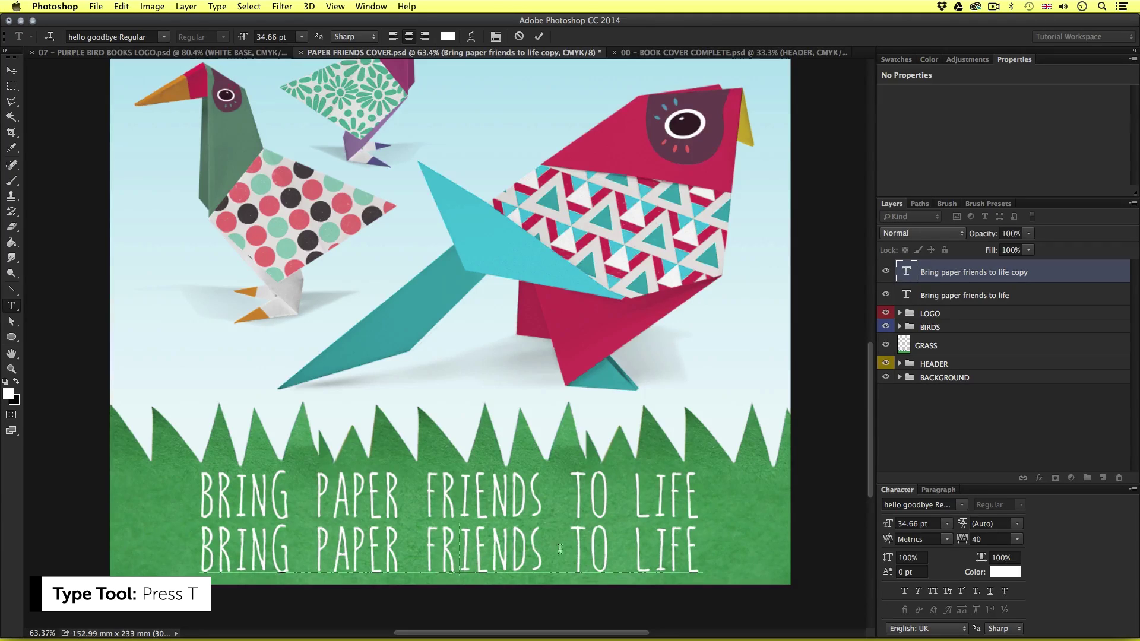
pyautogui.moveTo(697, 541); pyautogui.dragTo(190, 544)
pyautogui.write('IN THIS HANDS ON ORIGAMI STORY BOOK')
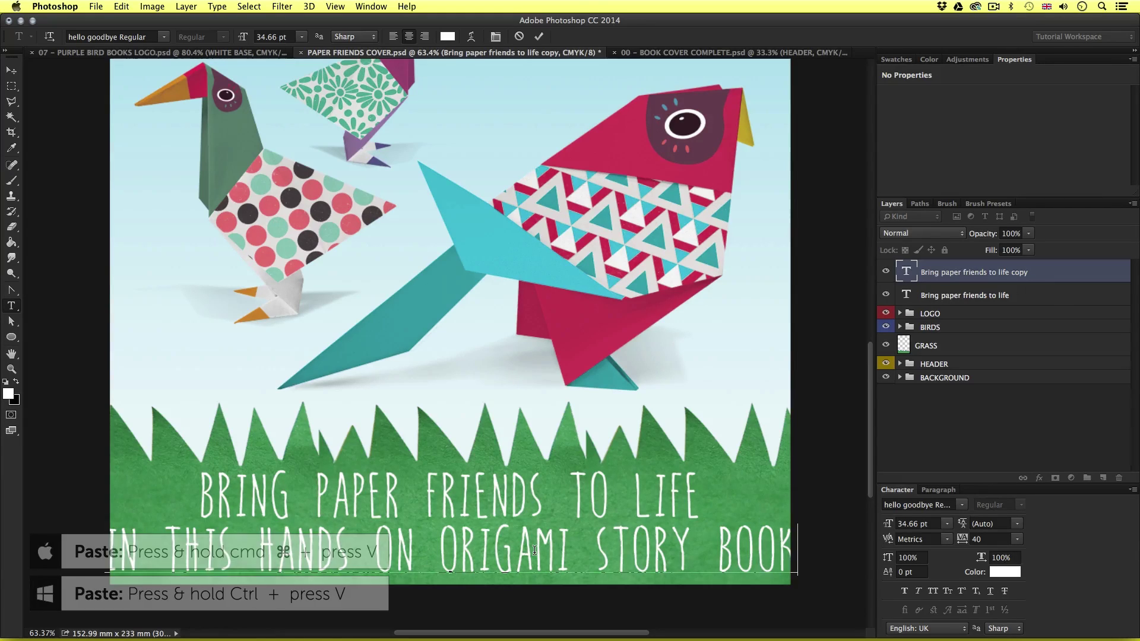
pyautogui.press('super+a')
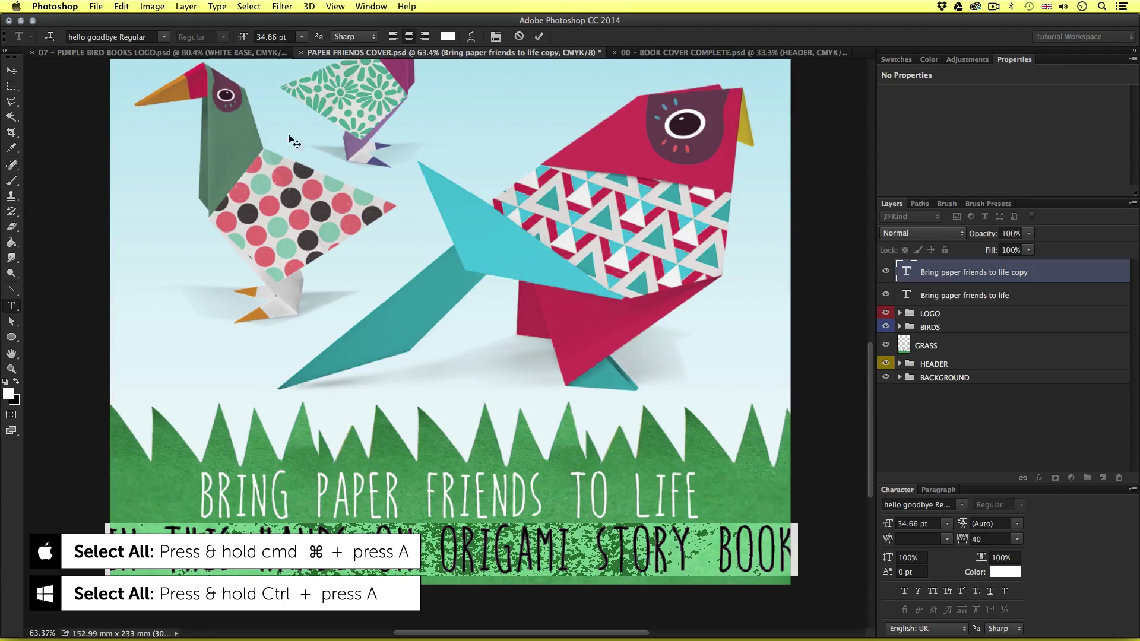
# Step: Set the second line to League Spartan Bold at 15 pt and commit it
pyautogui.click(149, 36)
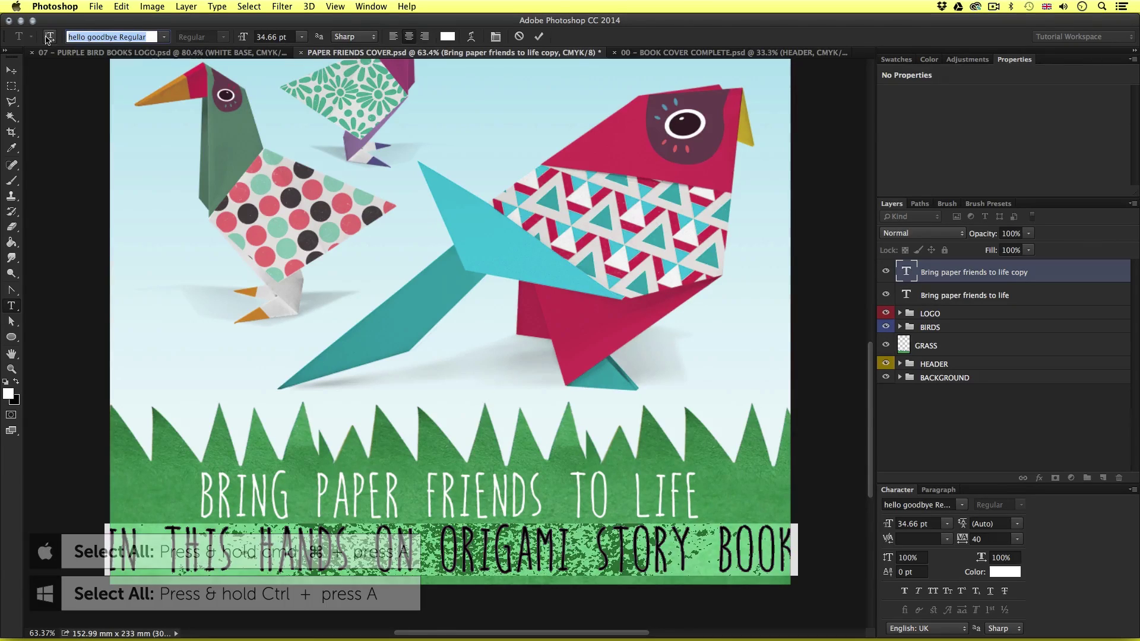
pyautogui.write('lea')
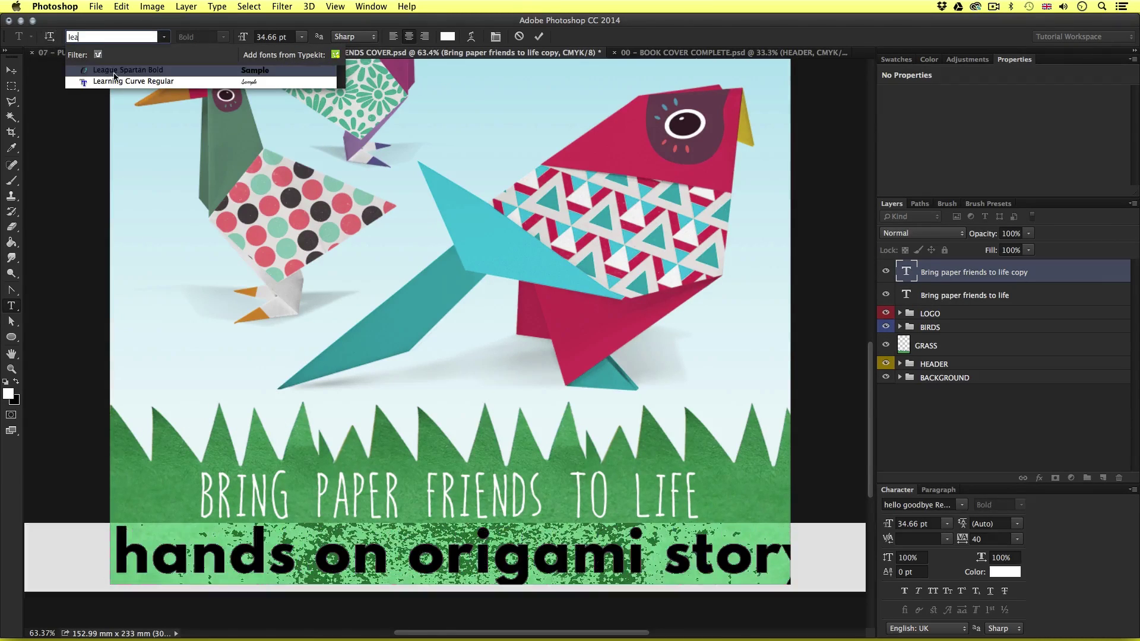
pyautogui.click(115, 71)
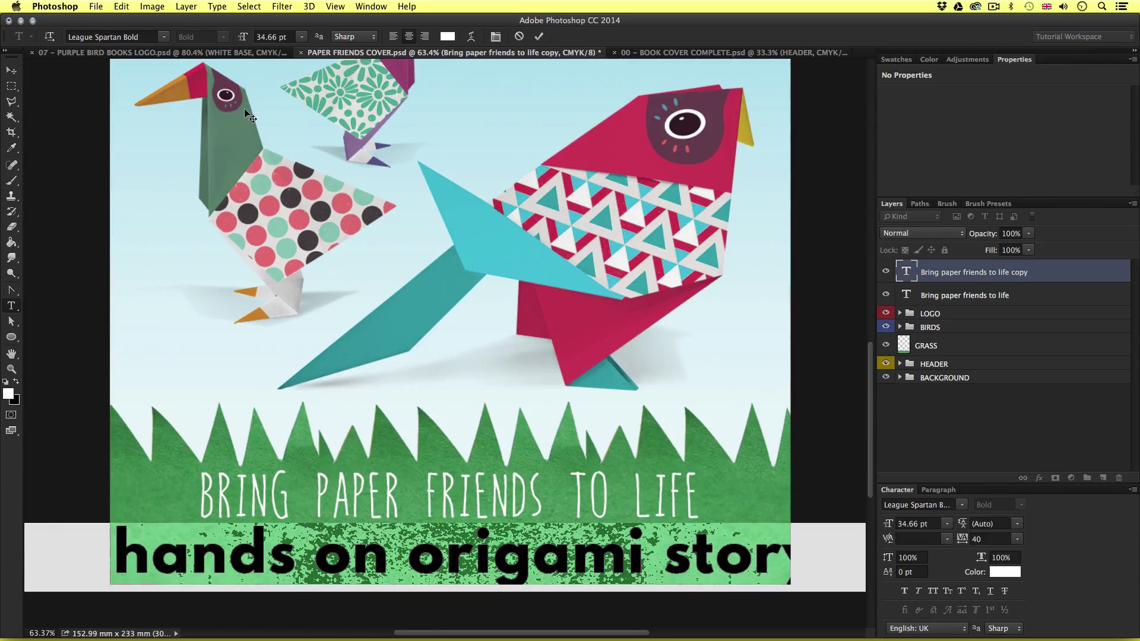
pyautogui.click(263, 35)
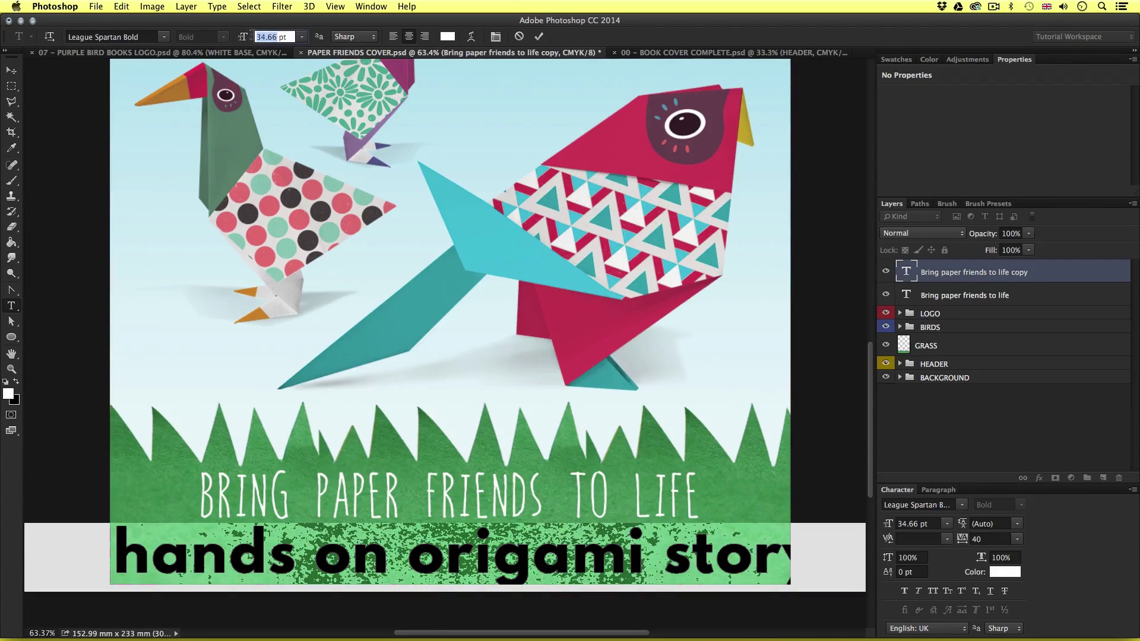
pyautogui.write('15')
pyautogui.press('Return')
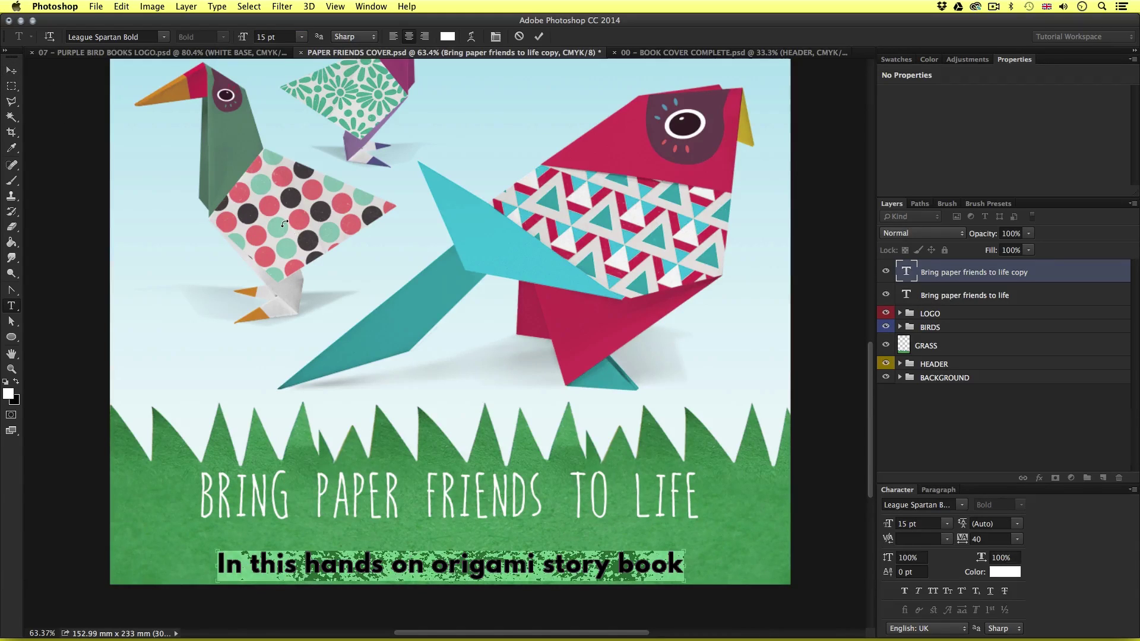
pyautogui.press('super+Return')
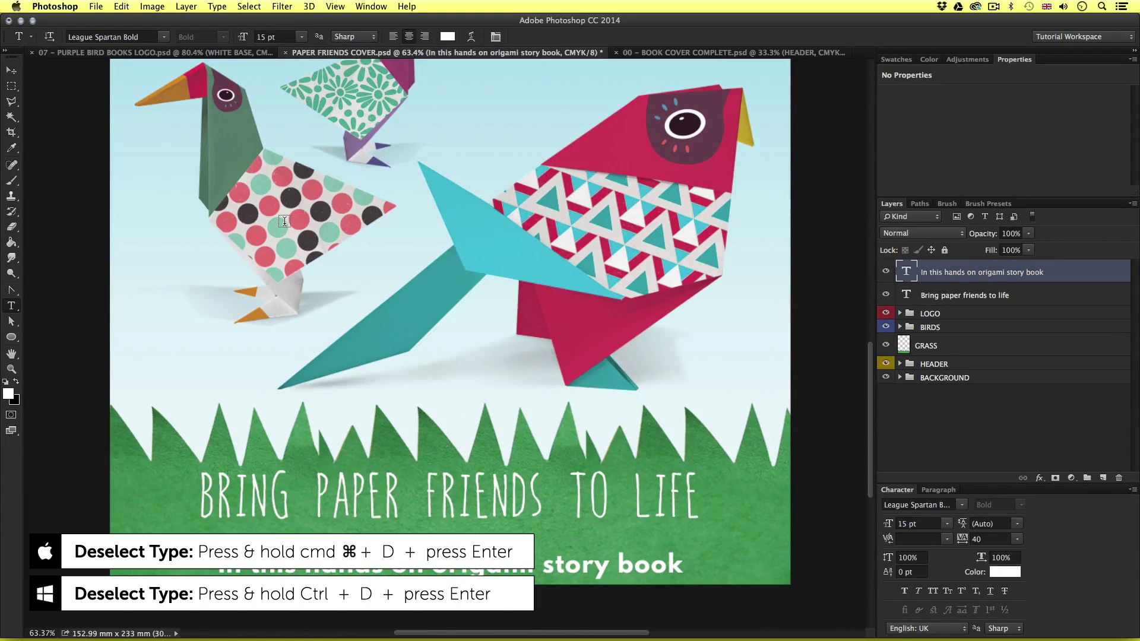
pyautogui.press('v')
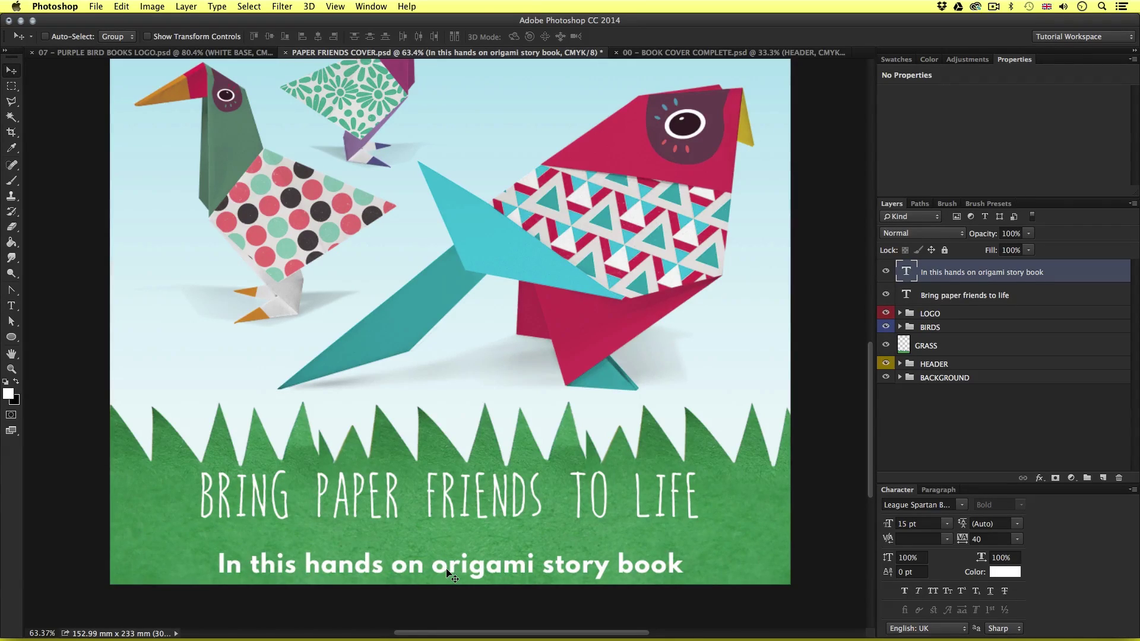
# Step: Nudge the origami line up just beneath BRING PAPER FRIENDS TO LIFE, checking alignment with guides
pyautogui.hotkey('shift', 'Up')
pyautogui.hotkey('shift', 'Up')
pyautogui.hotkey('shift', 'Up')
pyautogui.hotkey('shift', 'Up')
pyautogui.hotkey('shift', 'Up')
pyautogui.hotkey('shift', 'Up')
pyautogui.hotkey('shift', 'Up')
pyautogui.hotkey('shift', 'Up')
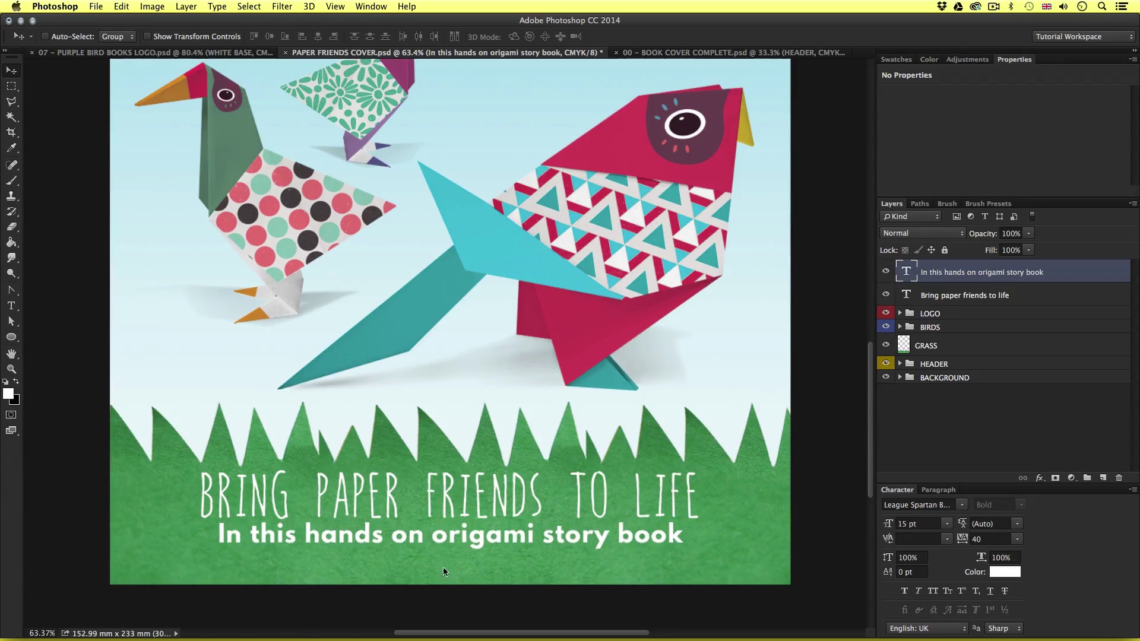
pyautogui.press('Down')
pyautogui.press('Down')
pyautogui.press('Down')
pyautogui.press('Down')
pyautogui.press('Down')
pyautogui.press('Down')
pyautogui.press('Down')
pyautogui.press('Down')
pyautogui.press('Down')
pyautogui.press('Down')
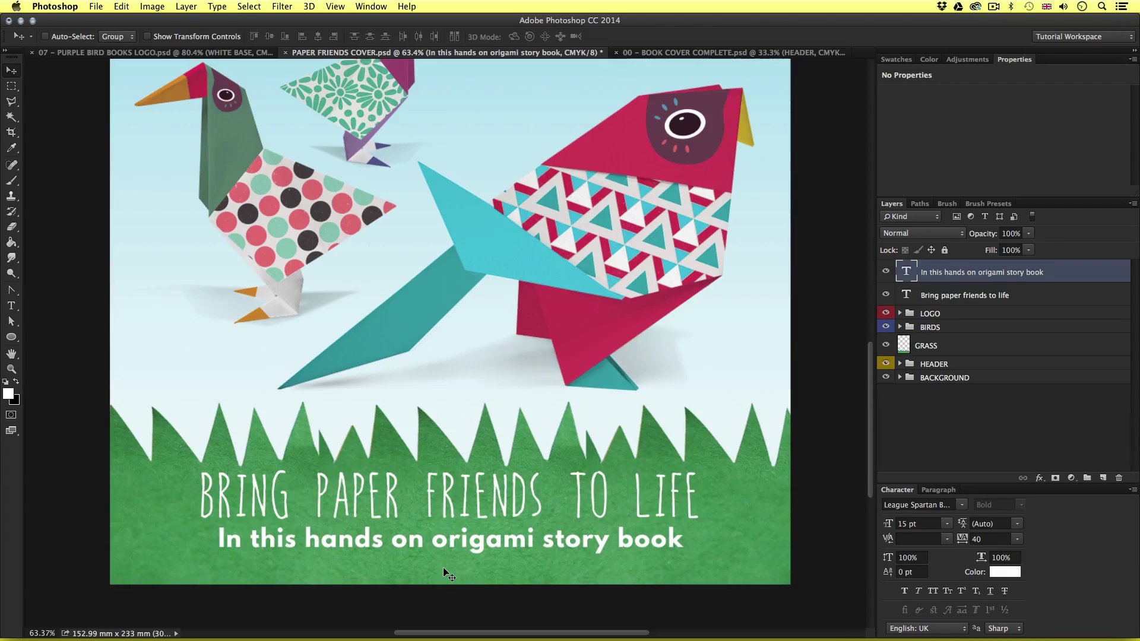
pyautogui.press('super+semicolon')
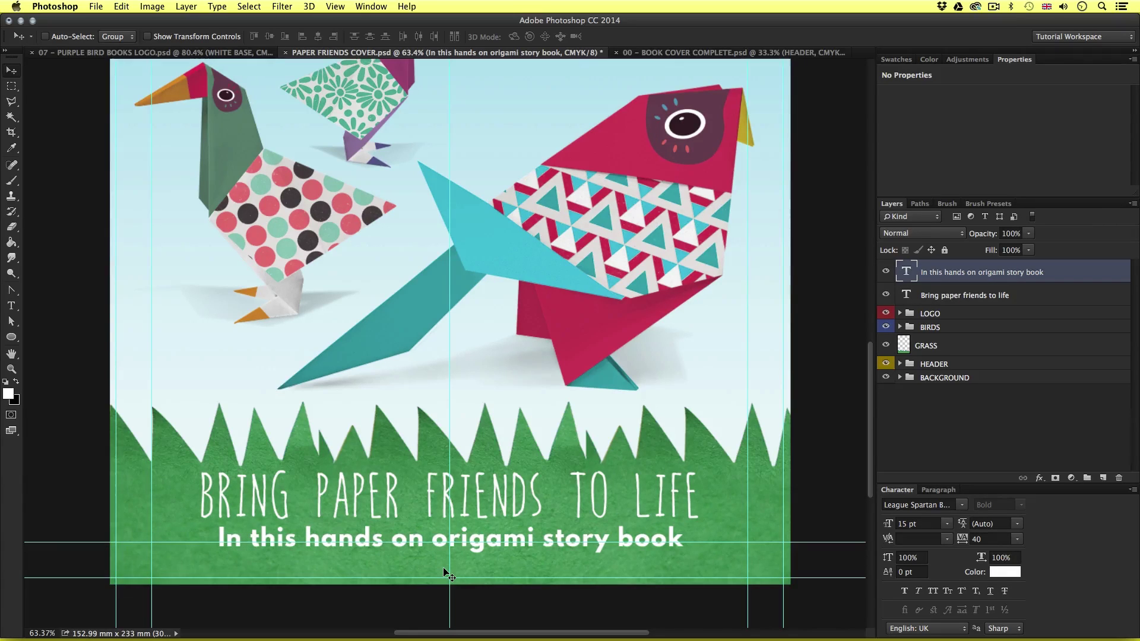
pyautogui.hotkey('shift', 'Up')
pyautogui.press('z')
pyautogui.moveTo(449, 576); pyautogui.dragTo(509, 484)
pyautogui.press('z')
pyautogui.moveTo(536, 375); pyautogui.dragTo(531, 392)
pyautogui.press('super+semicolon')
pyautogui.press('v')
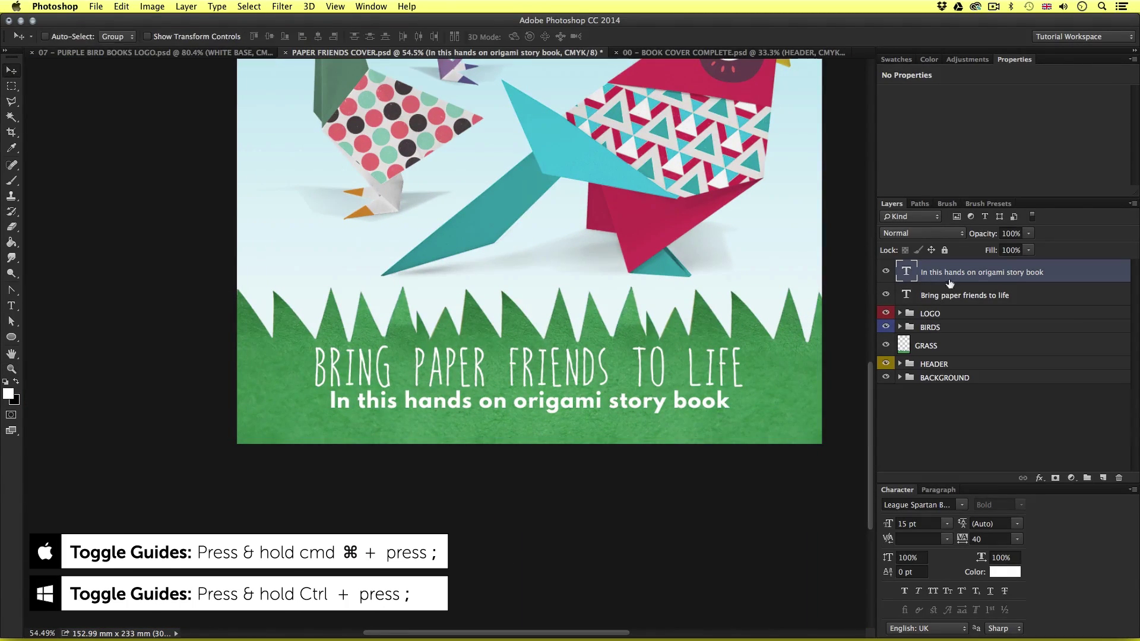
pyautogui.click(950, 298)
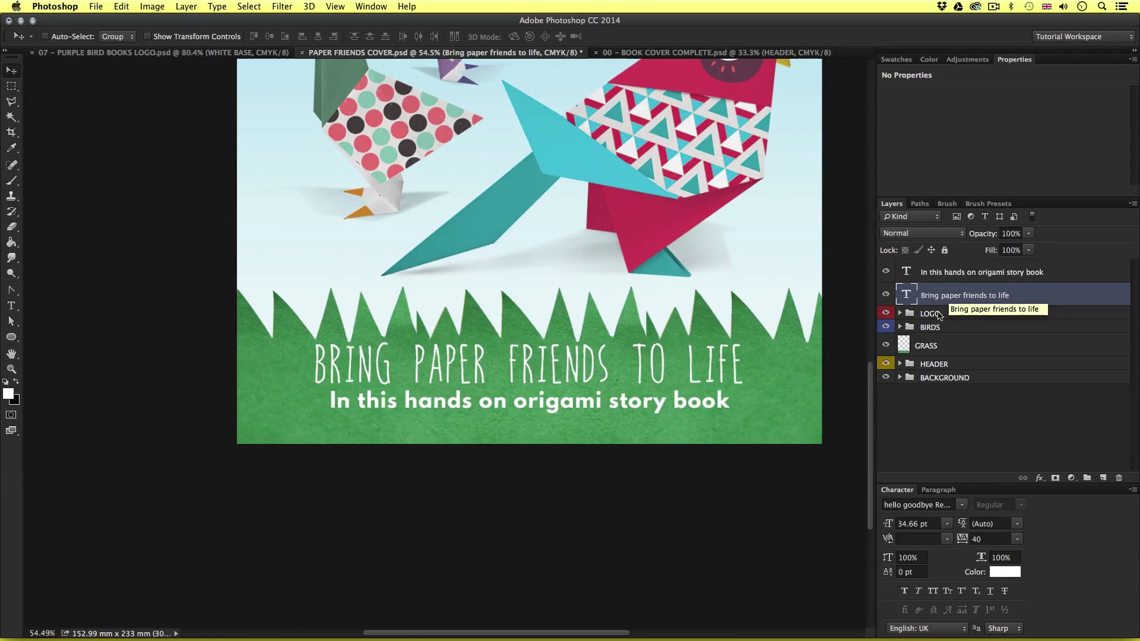
pyautogui.click(935, 347)
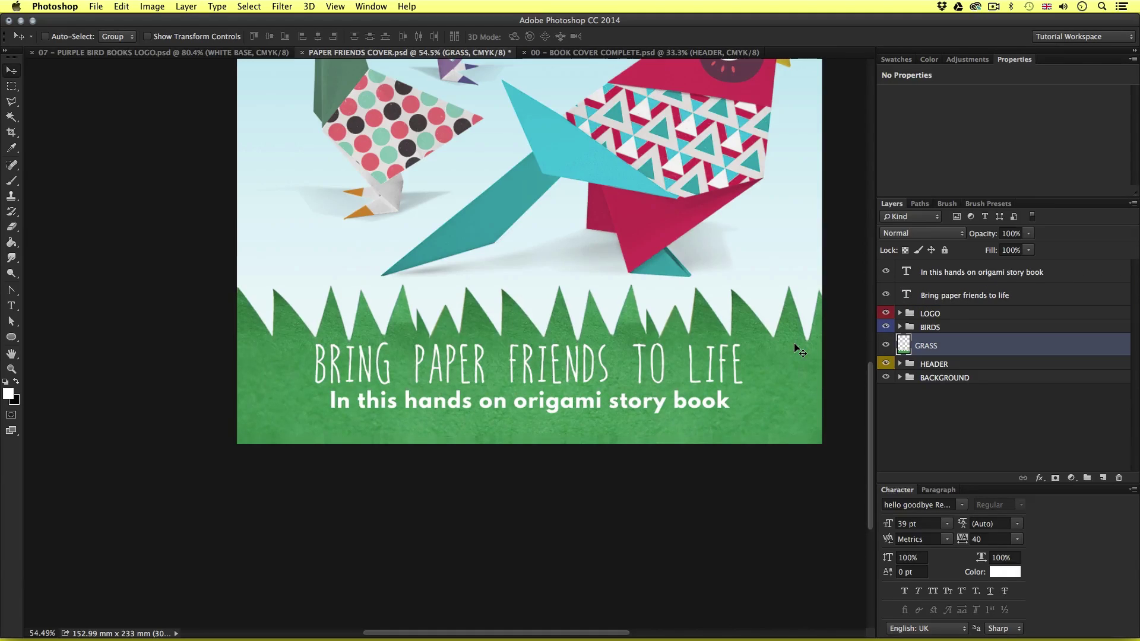
# Step: Select the 'Bring paper friends to life' layer and fit the whole cover on screen
pyautogui.click(953, 297)
pyautogui.press('z')
pyautogui.moveTo(534, 428); pyautogui.dragTo(492, 428)
pyautogui.press('super+0')
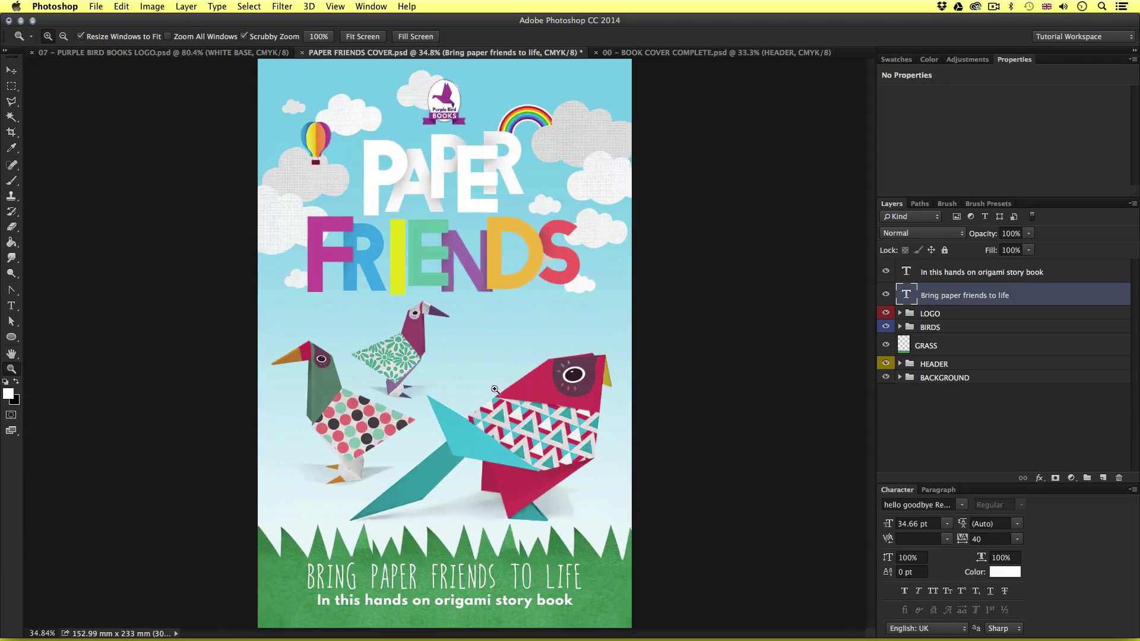
pyautogui.press('v')
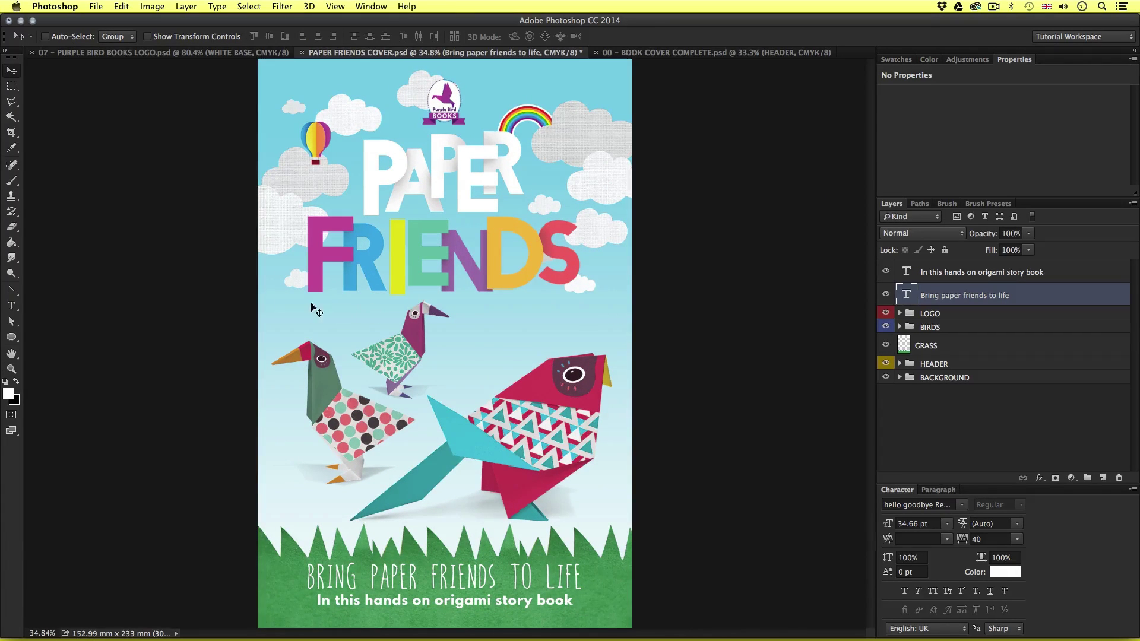
# Step: Copy the 'by …' author credit line from the Brief in TextEdit, then return to Photoshop
pyautogui.press('super+Tab')
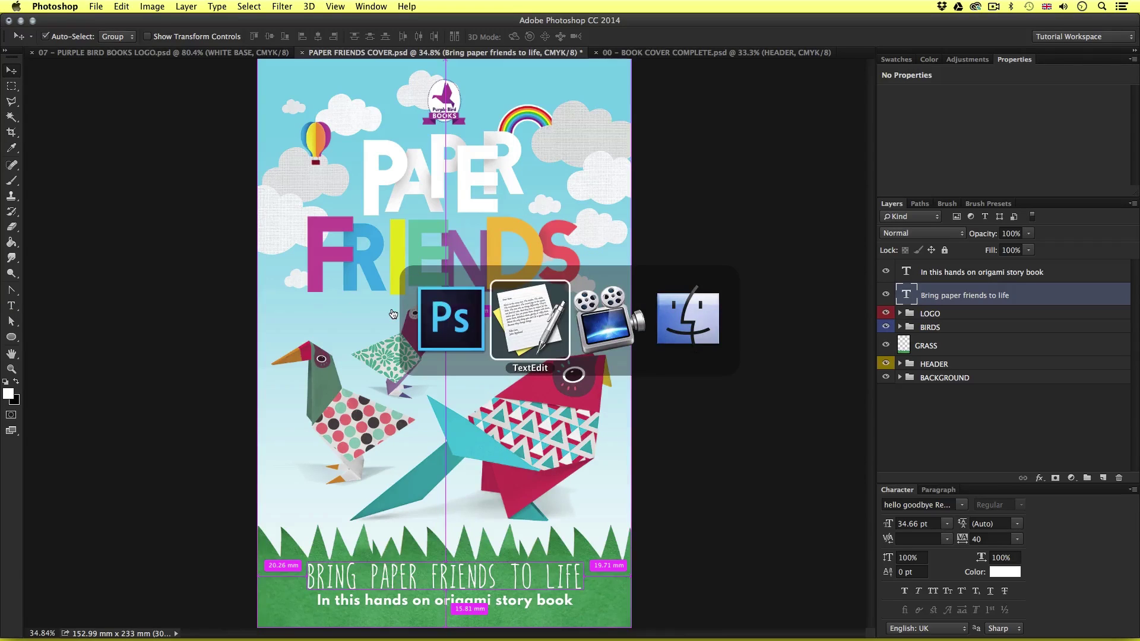
pyautogui.moveTo(215, 488); pyautogui.dragTo(145, 487)
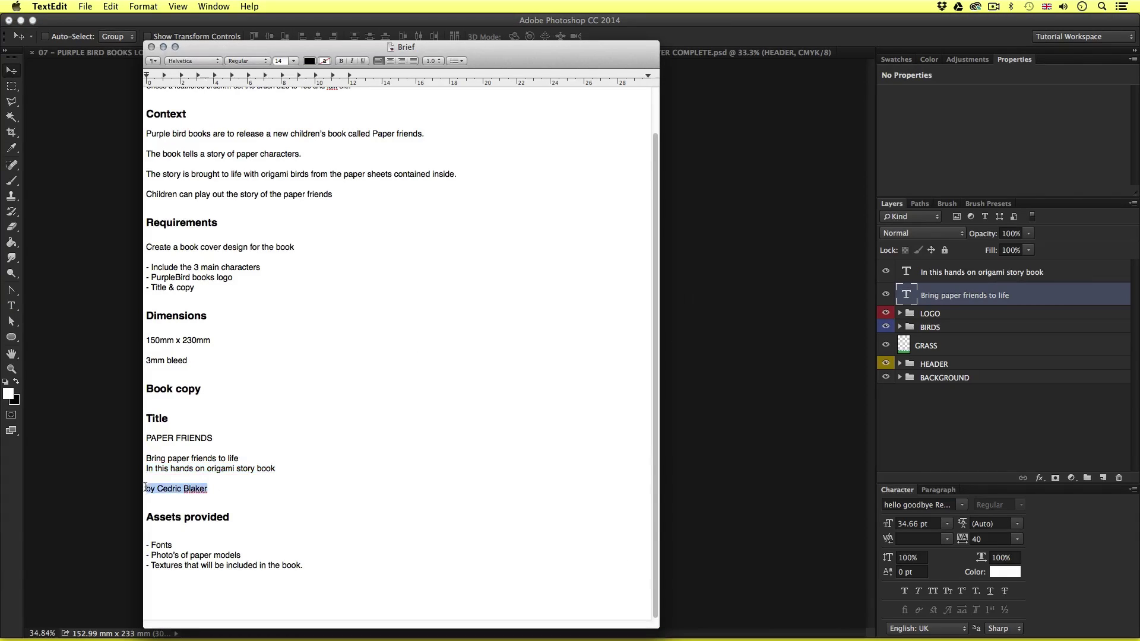
pyautogui.press('super+c')
pyautogui.press('super+Tab')
pyautogui.press('z')
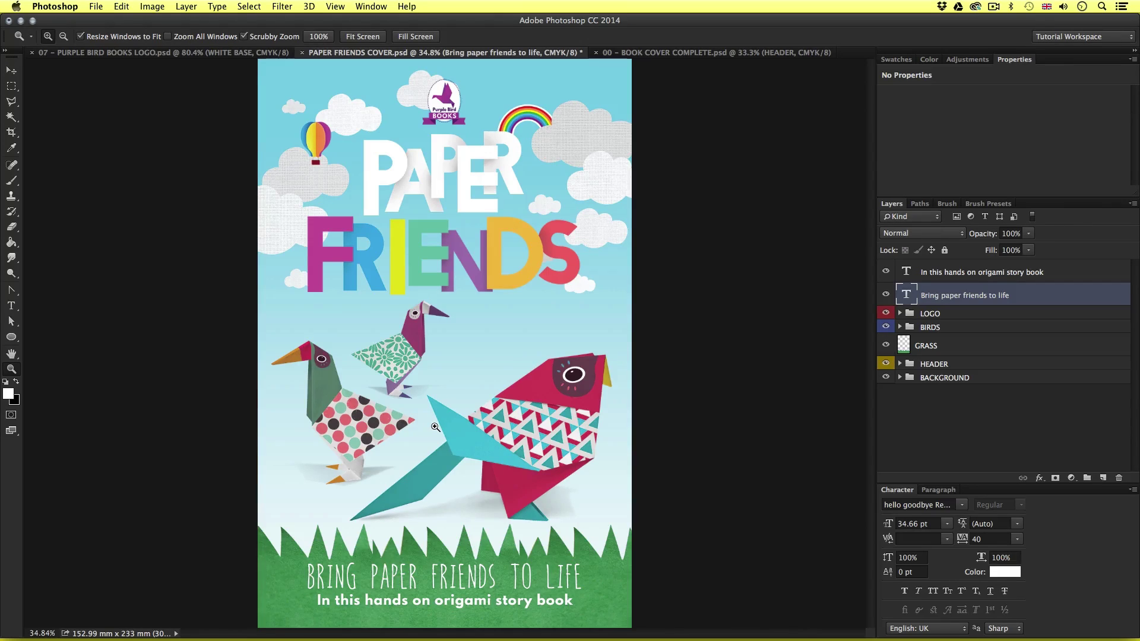
pyautogui.press('v')
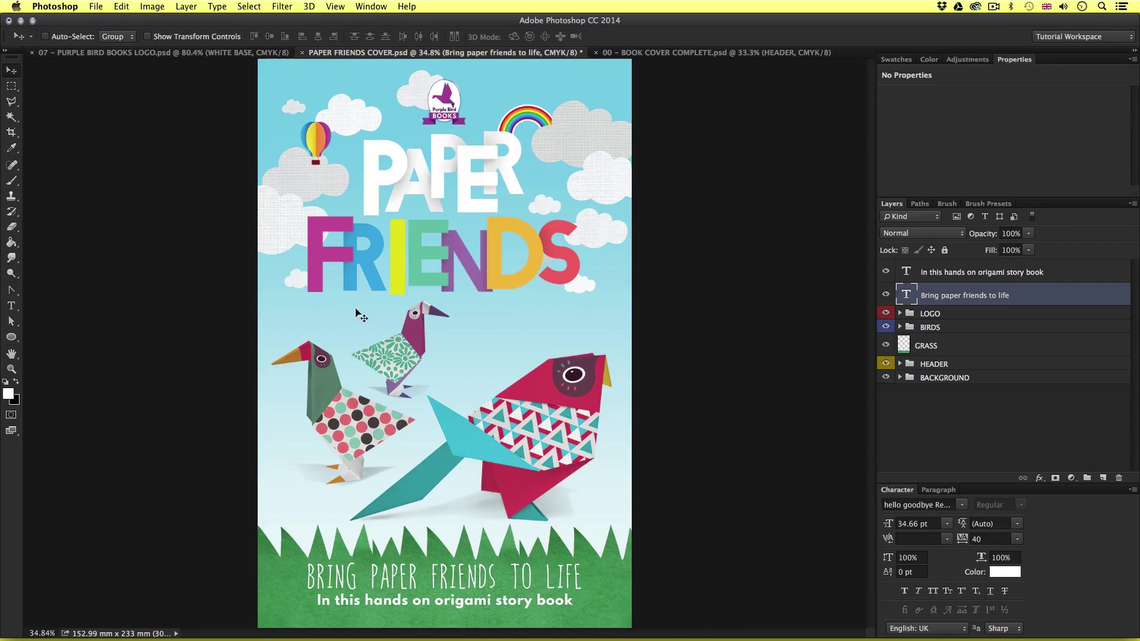
# Step: Duplicate the 'origami story book' subtitle layer up to just below FRIENDS
pyautogui.click(945, 273)
pyautogui.click(887, 272)
pyautogui.click(887, 272)
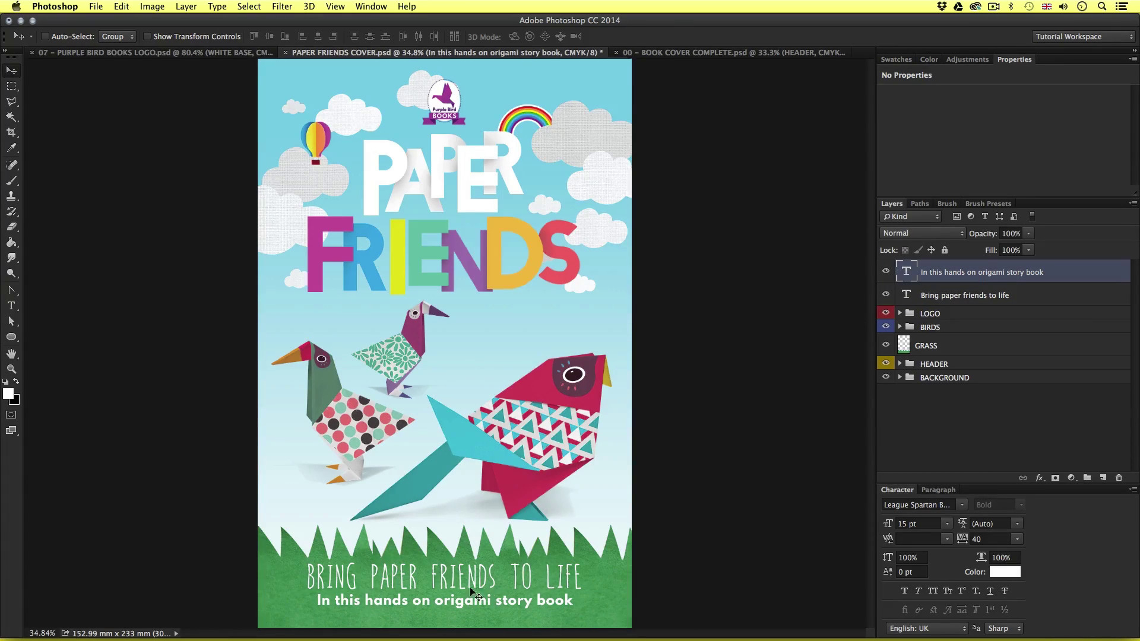
pyautogui.moveTo(414, 612); pyautogui.dragTo(482, 304)
pyautogui.press('z')
pyautogui.hscroll(3, 482, 304)
# Step: Replace the duplicated subtitle's text with the author credit line and commit it
pyautogui.press('t')
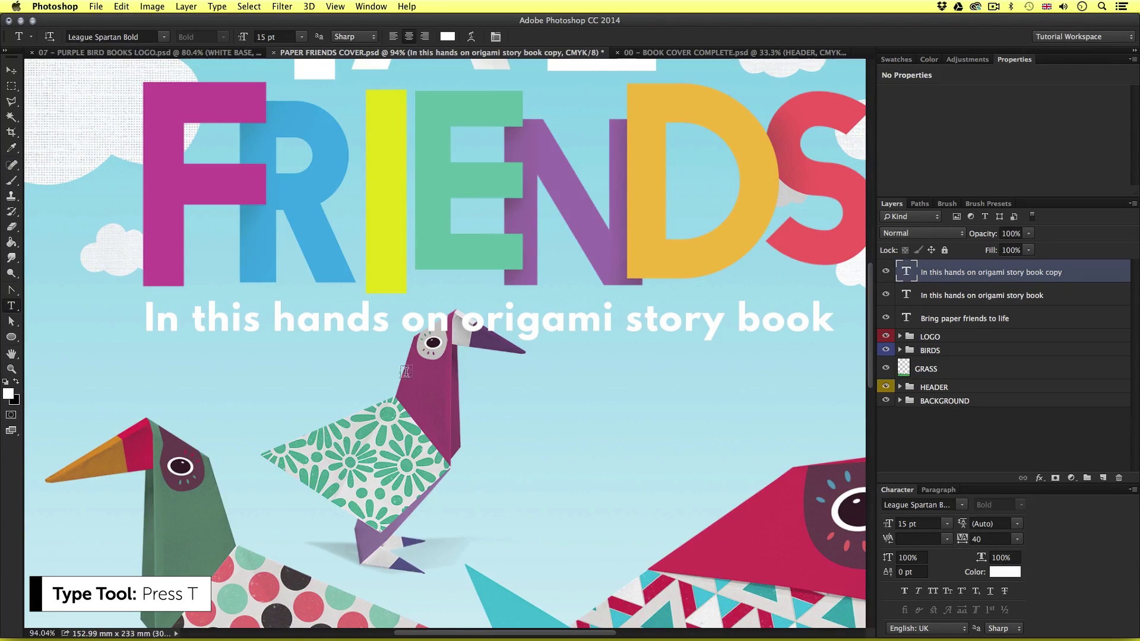
pyautogui.click(366, 316)
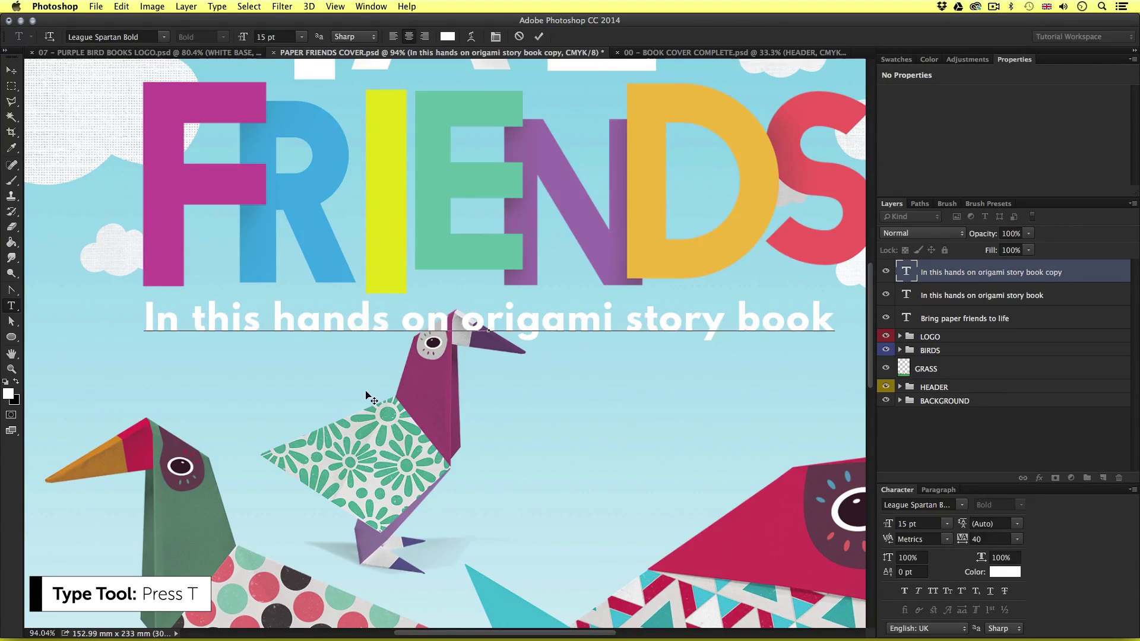
pyautogui.tripleClick(368, 327)
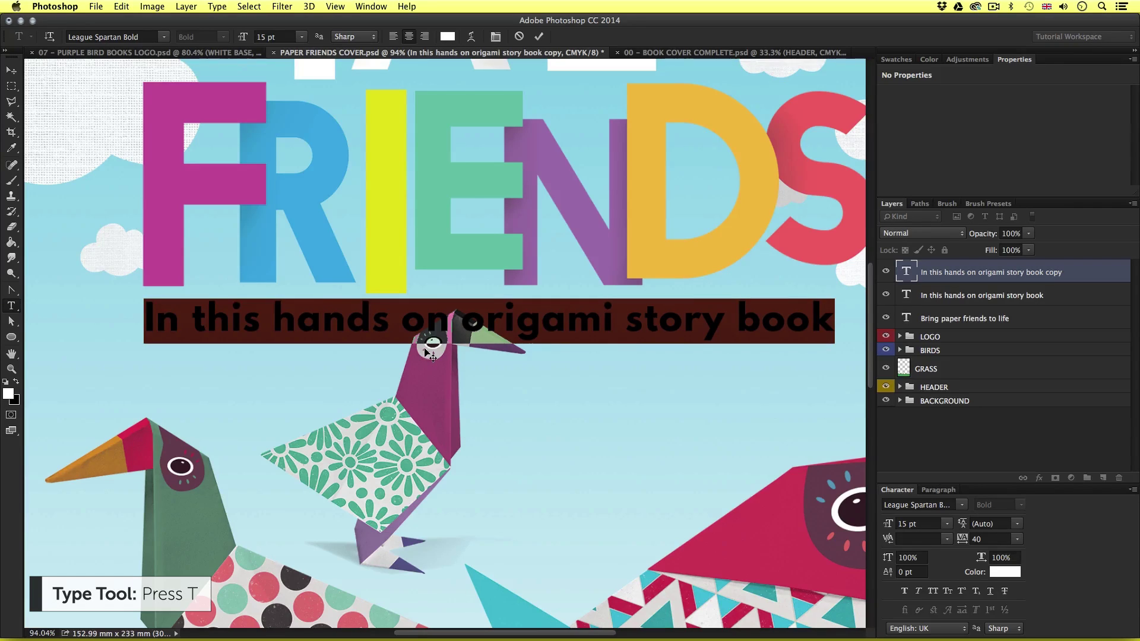
pyautogui.write('by Cedric Blaker')
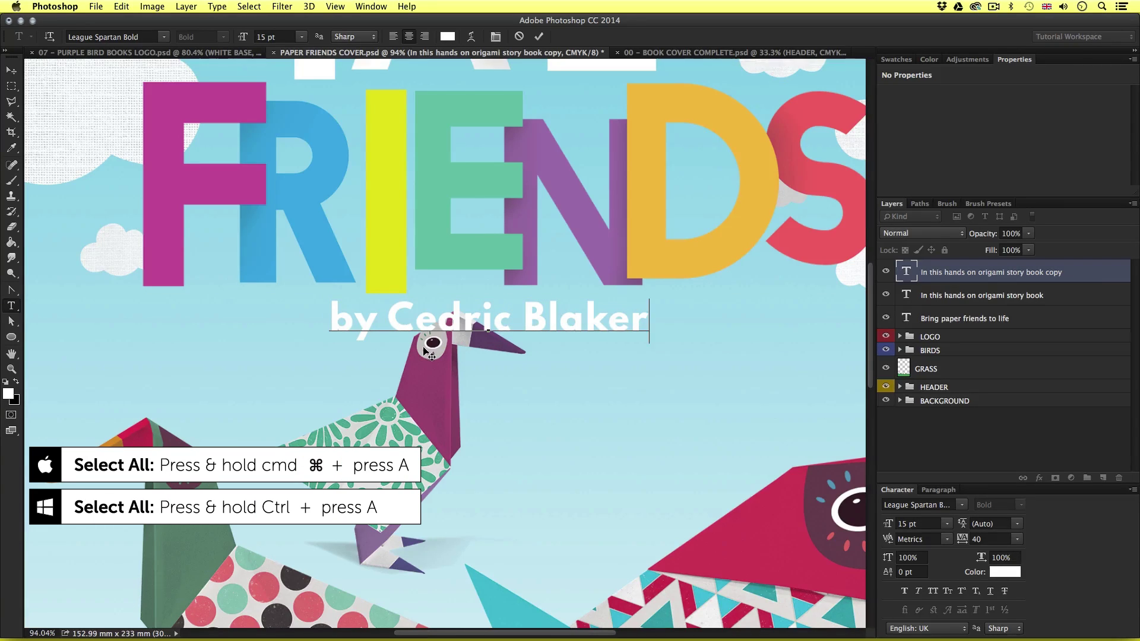
pyautogui.press('super')
pyautogui.press('super+Return')
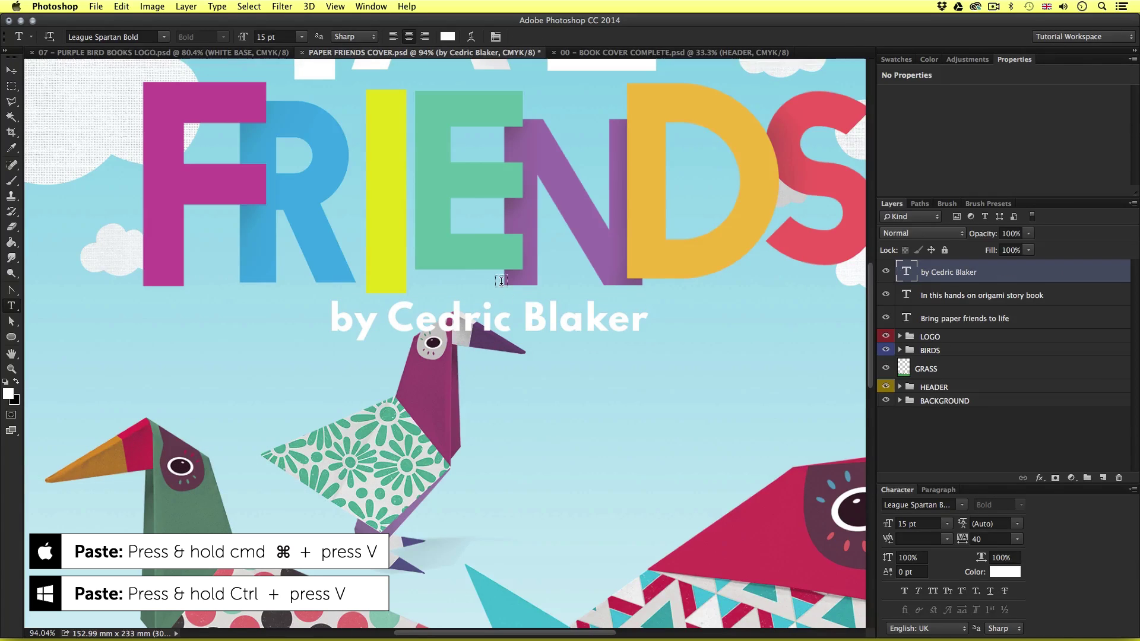
# Step: Position the author line under FRIENDS, scaled to about 70% (10.33 pt)
pyautogui.press('v')
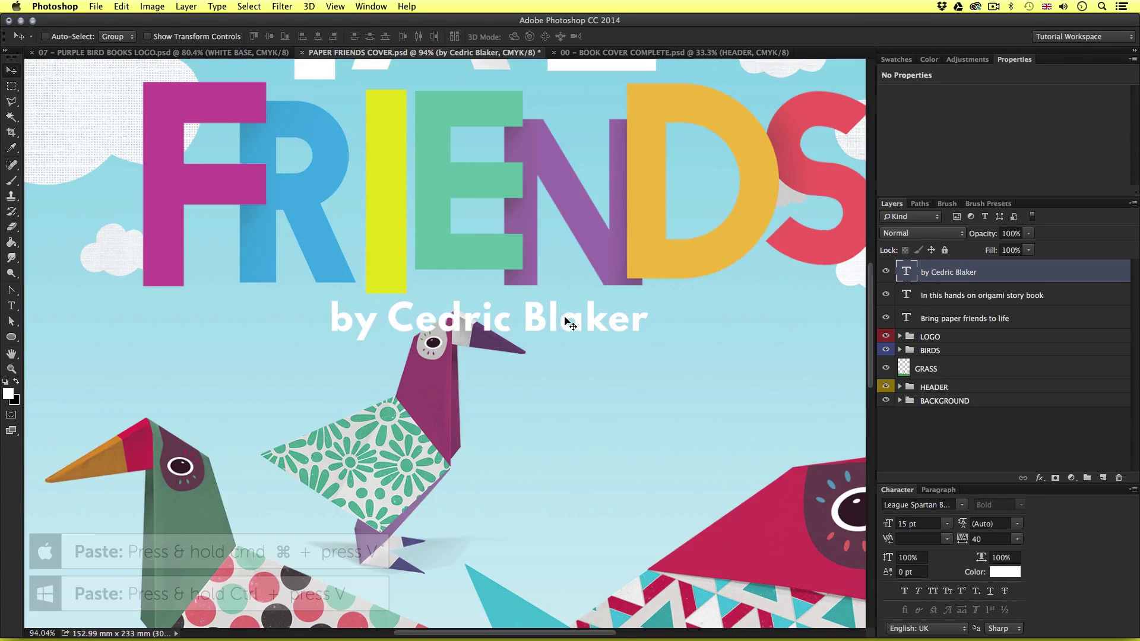
pyautogui.moveTo(570, 321); pyautogui.dragTo(381, 321)
pyautogui.press('Left')
pyautogui.press('Left')
pyautogui.press('Left')
pyautogui.press('Left')
pyautogui.press('Left')
pyautogui.press('Left')
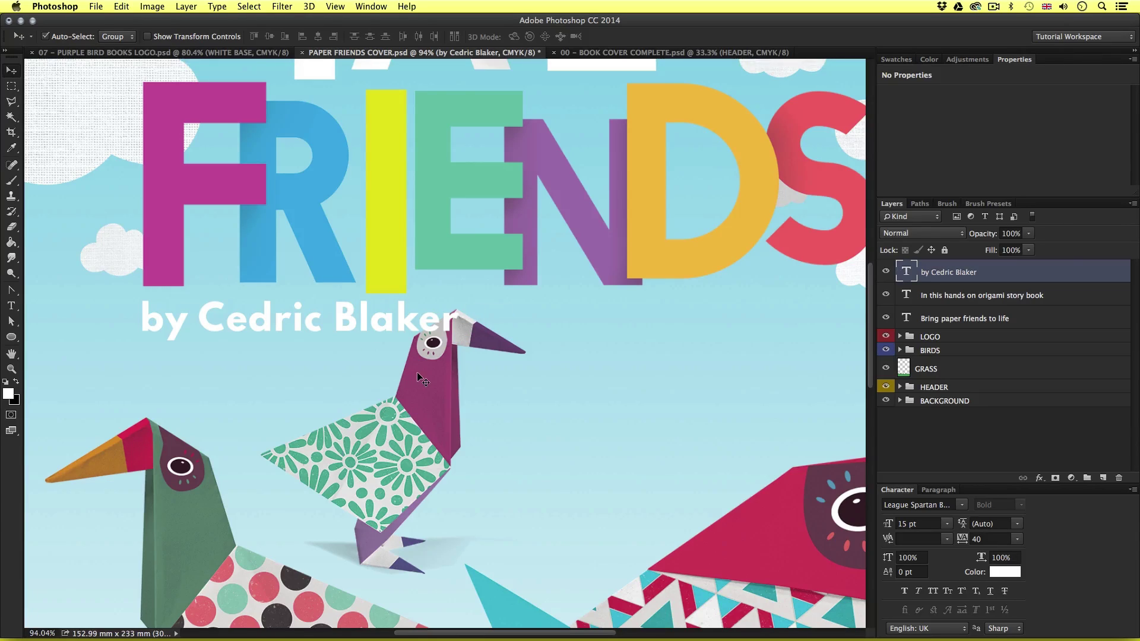
pyautogui.press('super+t')
pyautogui.moveTo(457, 343); pyautogui.dragTo(444, 339)
pyautogui.moveTo(439, 337); pyautogui.dragTo(343, 332)
pyautogui.press('Return')
pyautogui.press('Down')
pyautogui.press('Down')
pyautogui.press('Down')
# Step: Fit the whole cover in the window
pyautogui.press('z')
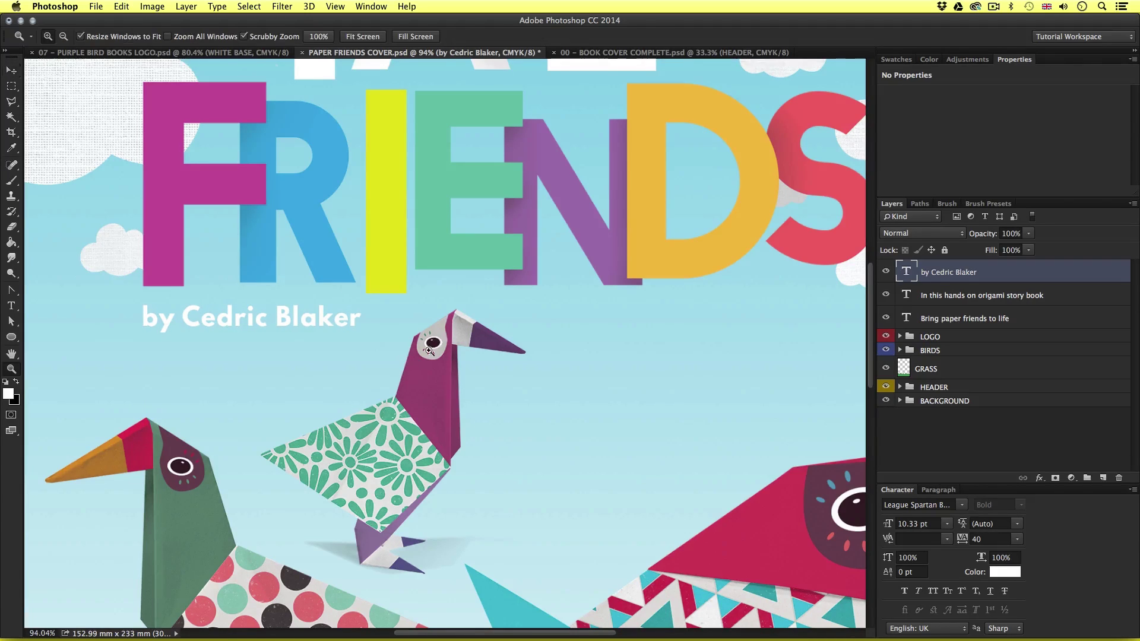
pyautogui.press('super+0')
pyautogui.moveTo(467, 360); pyautogui.dragTo(429, 355)
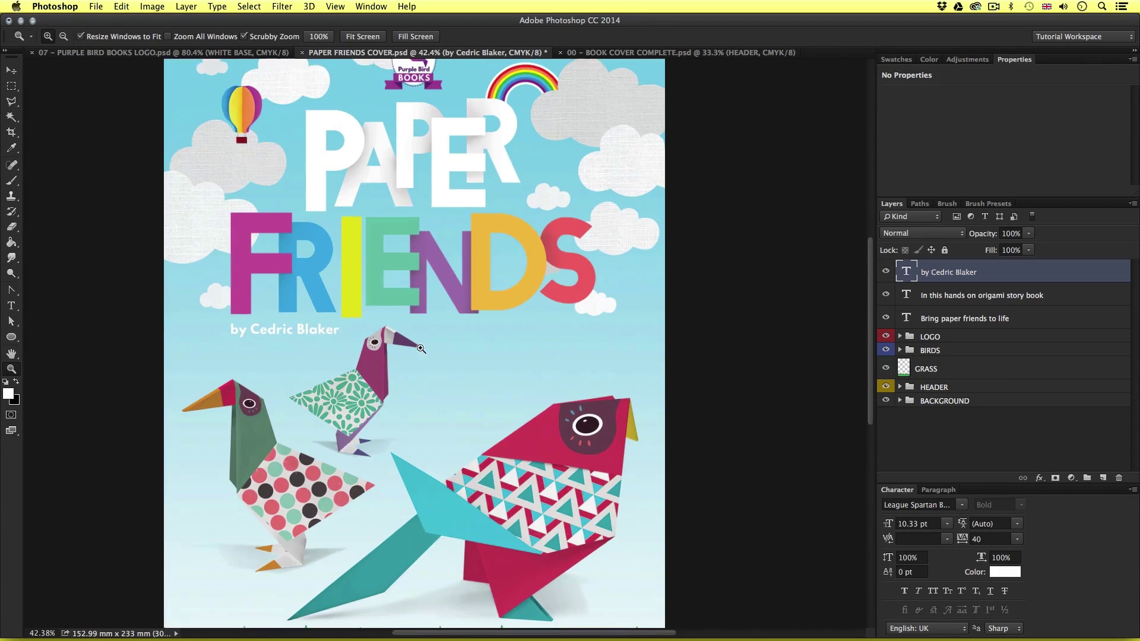
pyautogui.press('v')
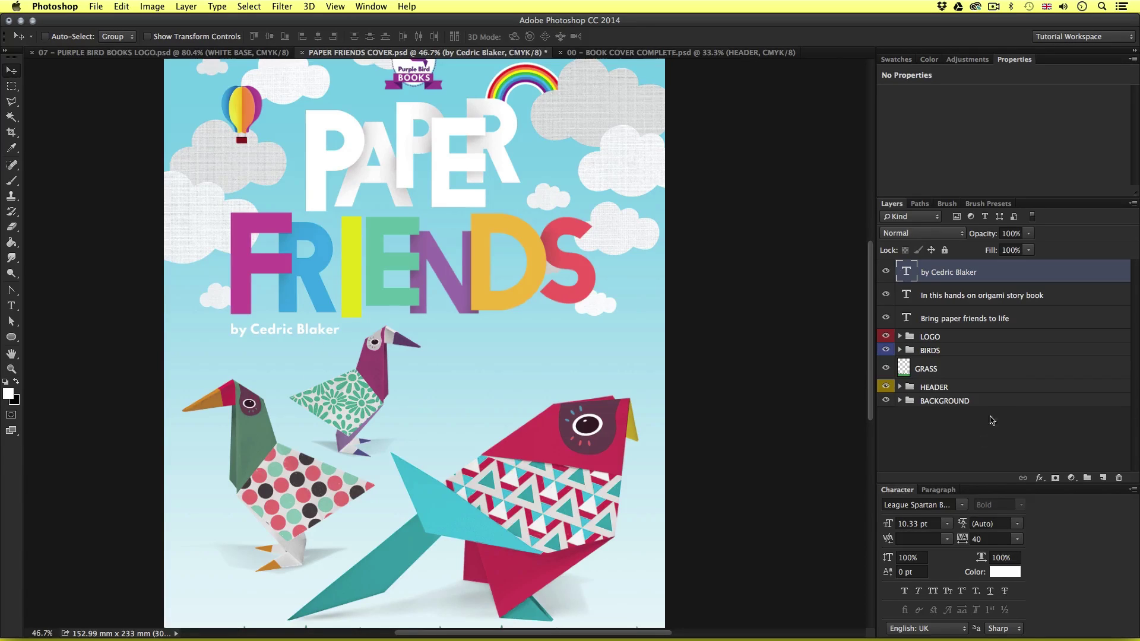
# Step: Add an Outer Glow in Normal blend mode to the author credit layer
pyautogui.doubleClick(1035, 274)
pyautogui.moveTo(678, 212); pyautogui.dragTo(671, 195)
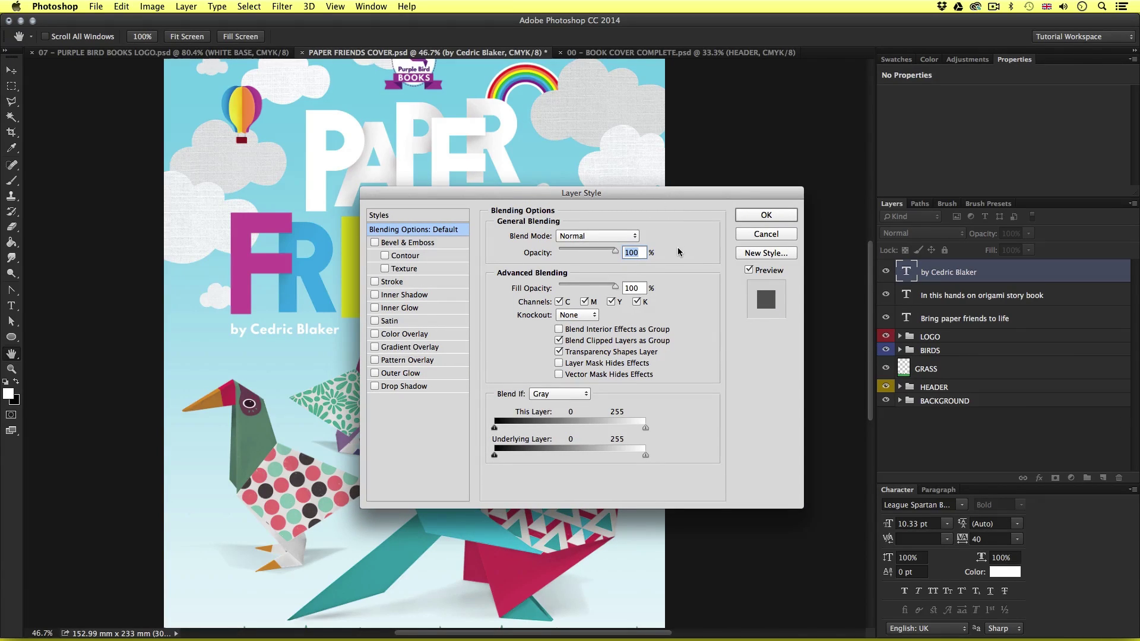
pyautogui.click(401, 374)
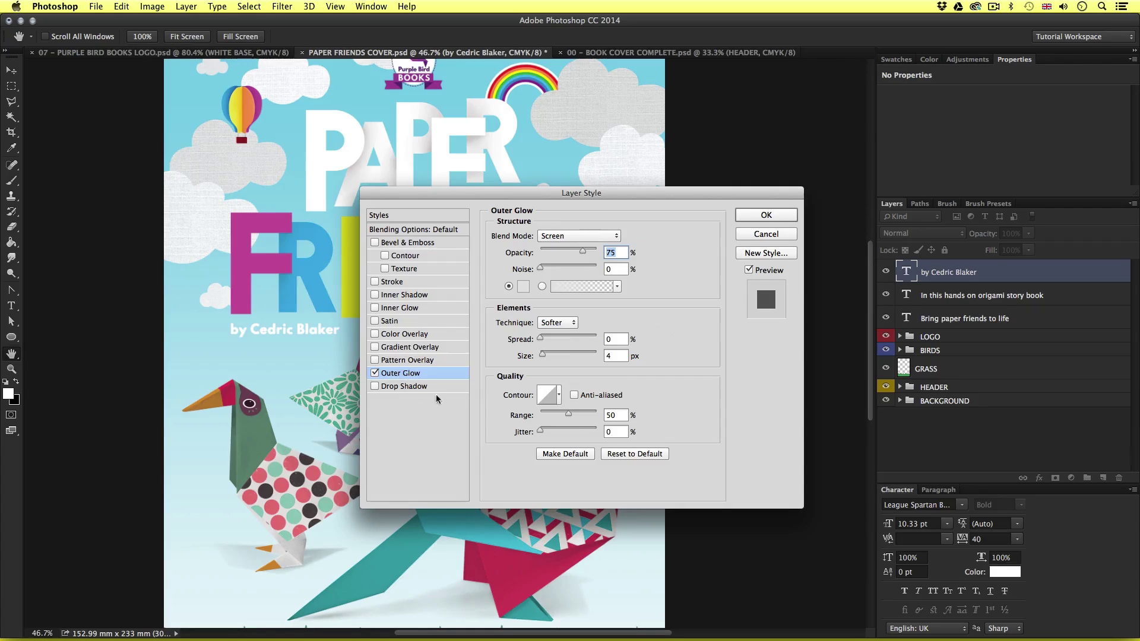
pyautogui.click(554, 238)
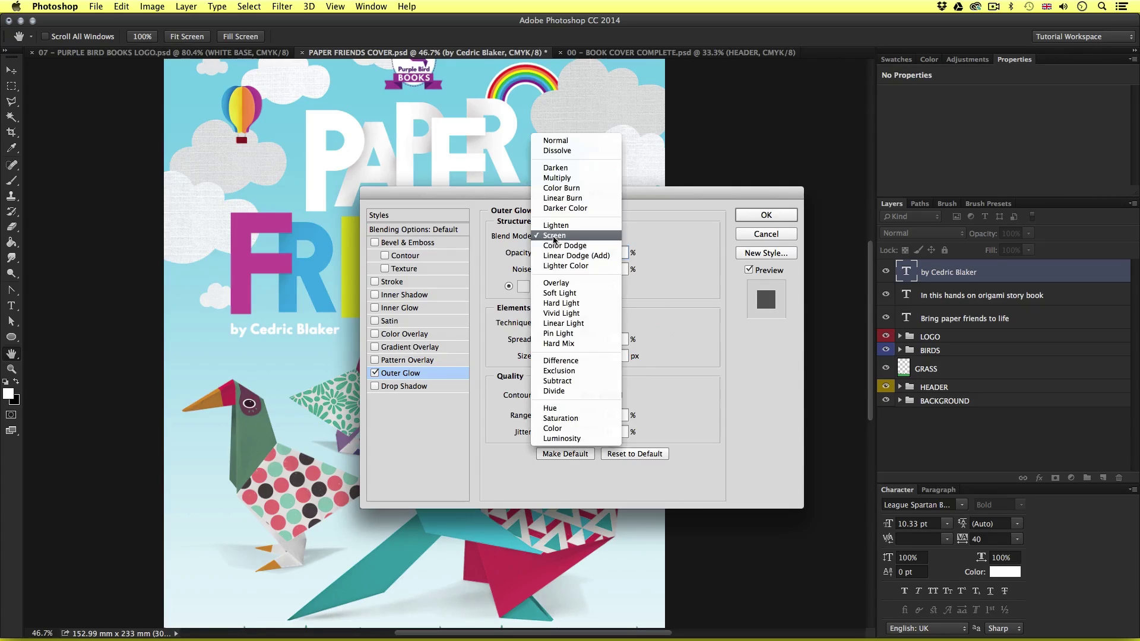
pyautogui.click(556, 141)
# Step: Set the Outer Glow colour to blue, hex 1da2dc
pyautogui.click(522, 288)
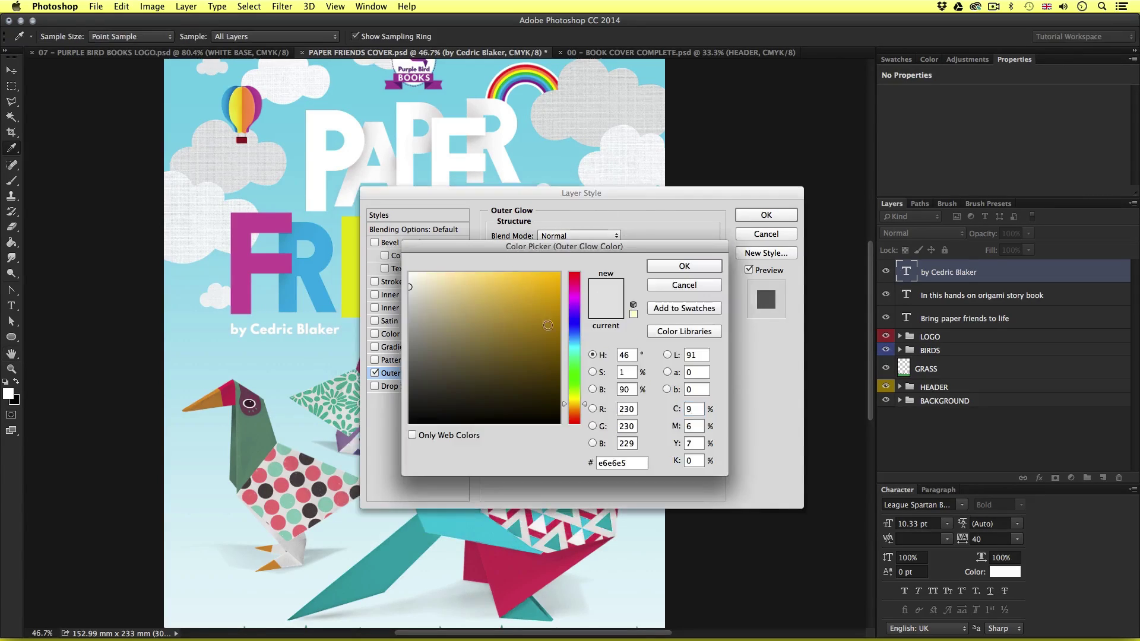
pyautogui.click(575, 335)
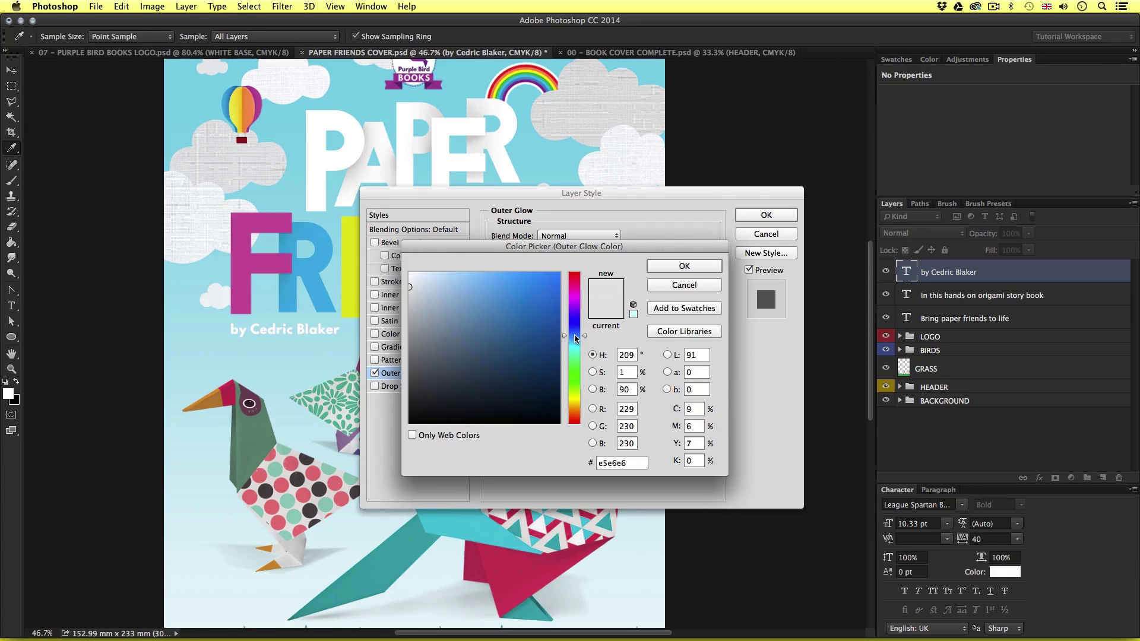
pyautogui.click(300, 183)
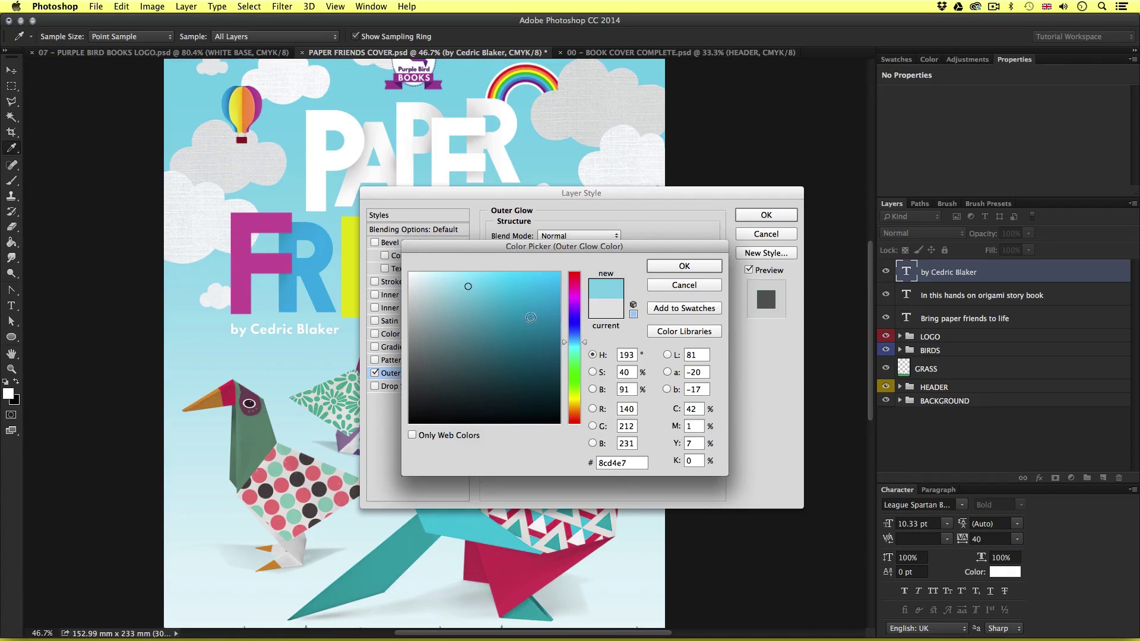
pyautogui.click(512, 313)
pyautogui.doubleClick(639, 462)
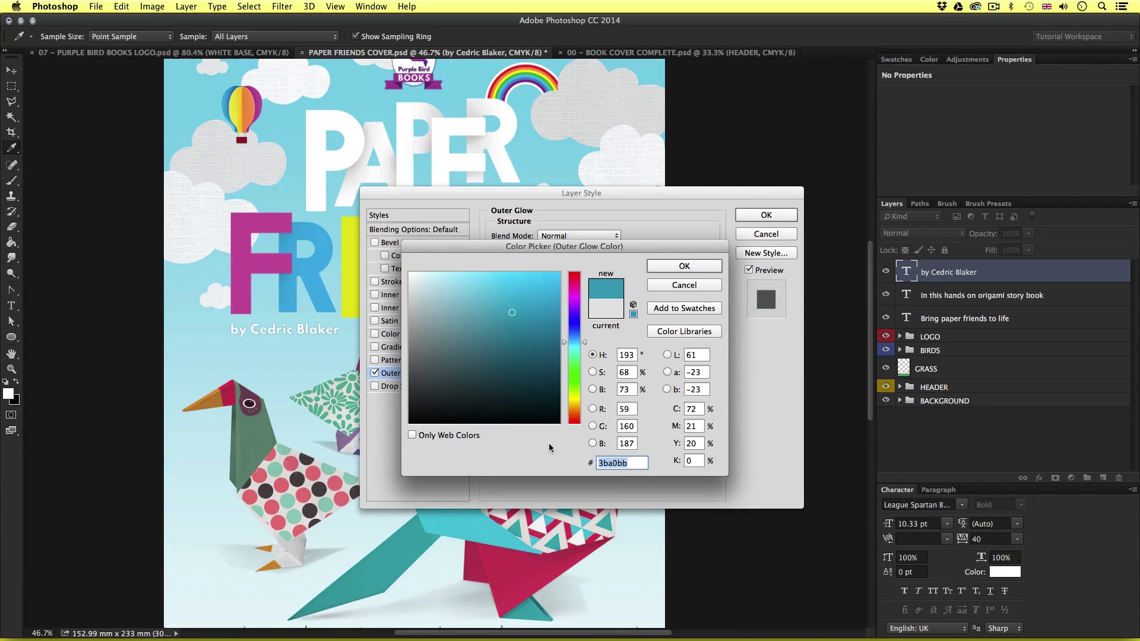
pyautogui.write('1da')
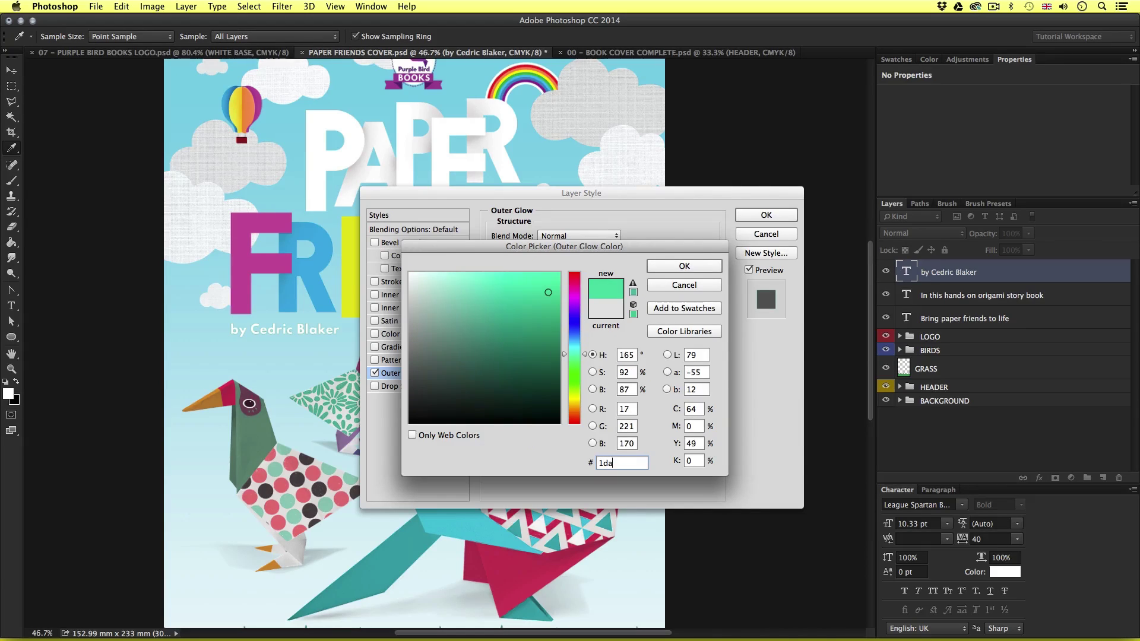
pyautogui.write('2dc')
pyautogui.click(682, 266)
# Step: Set the glow to 25% opacity and 27 px size, apply it, and inspect the author line
pyautogui.moveTo(581, 252); pyautogui.dragTo(553, 253)
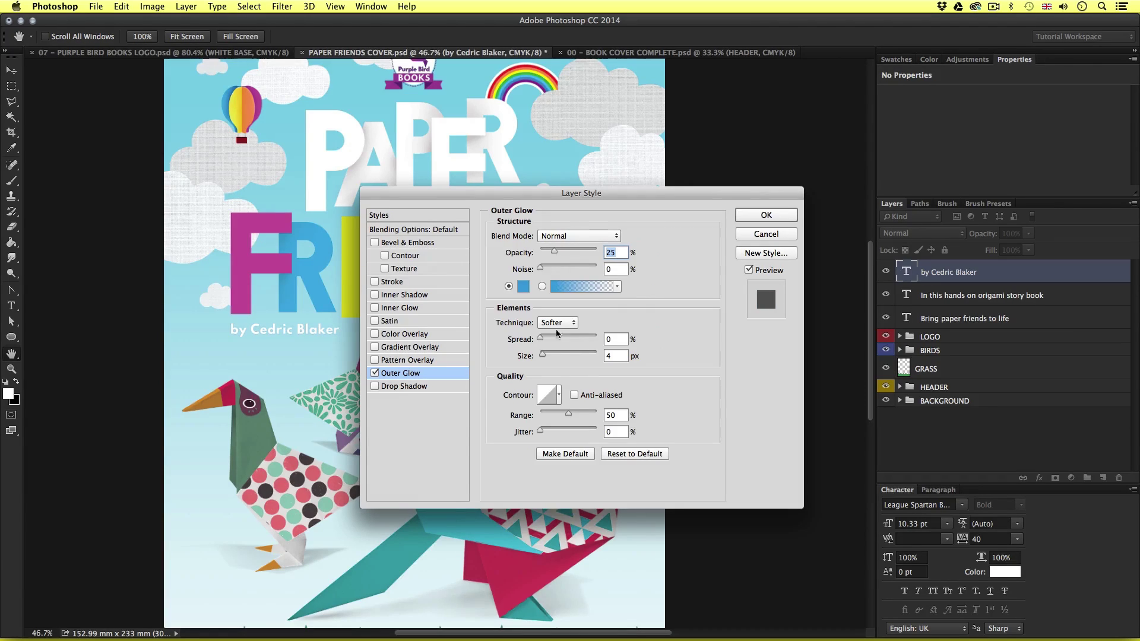
pyautogui.moveTo(539, 356); pyautogui.dragTo(549, 356)
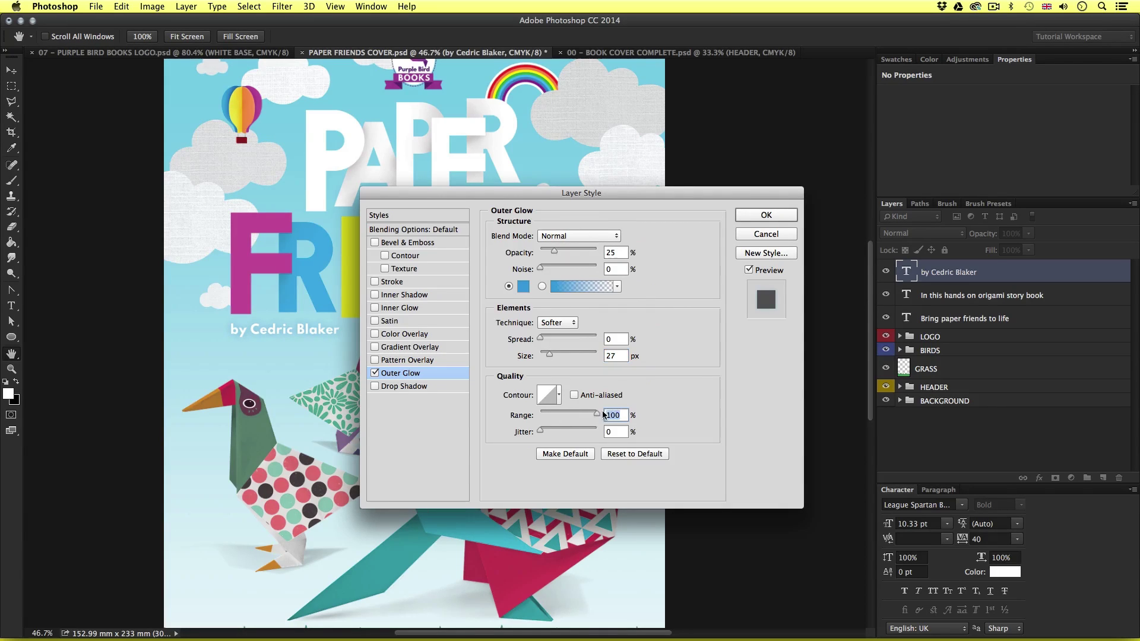
pyautogui.click(766, 215)
pyautogui.press('z')
pyautogui.click(289, 326)
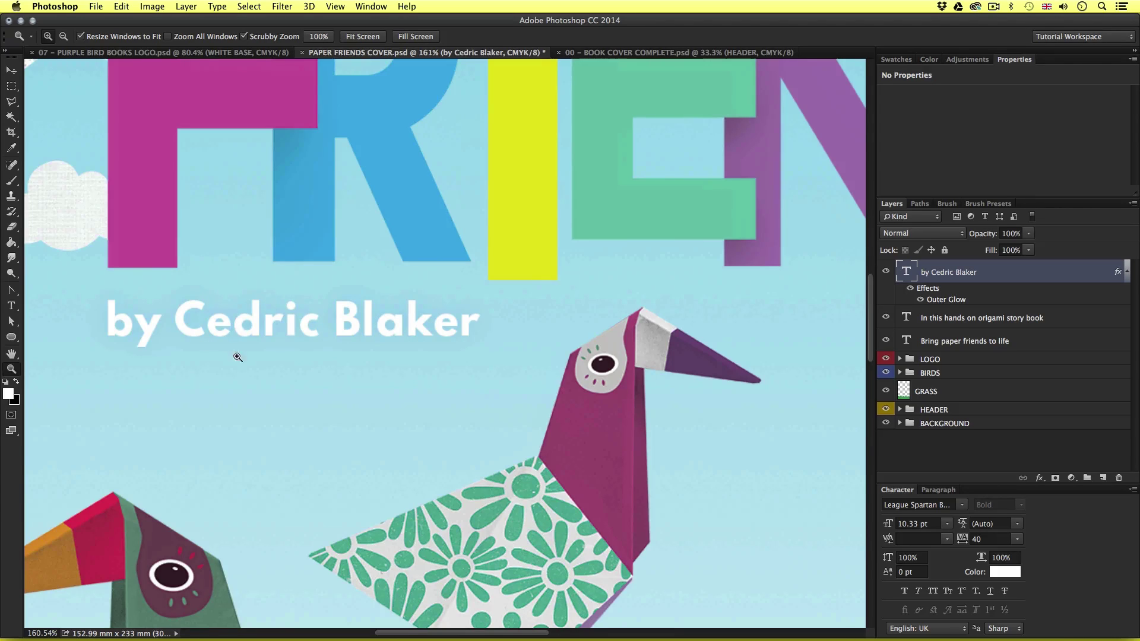
pyautogui.moveTo(561, 299); pyautogui.dragTo(463, 318)
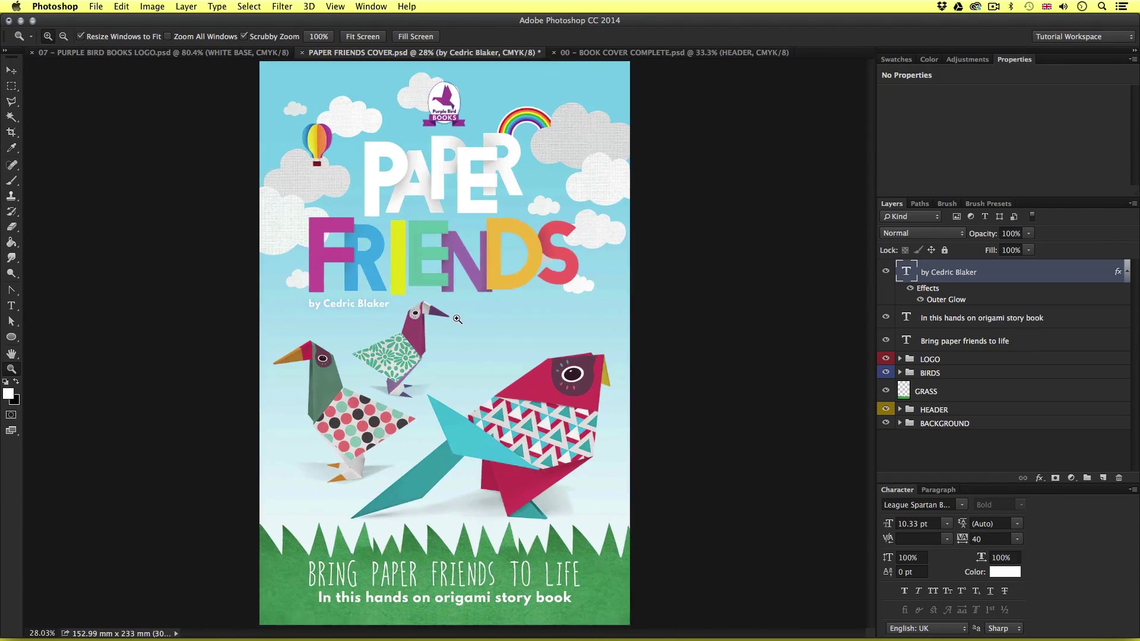
pyautogui.press('v')
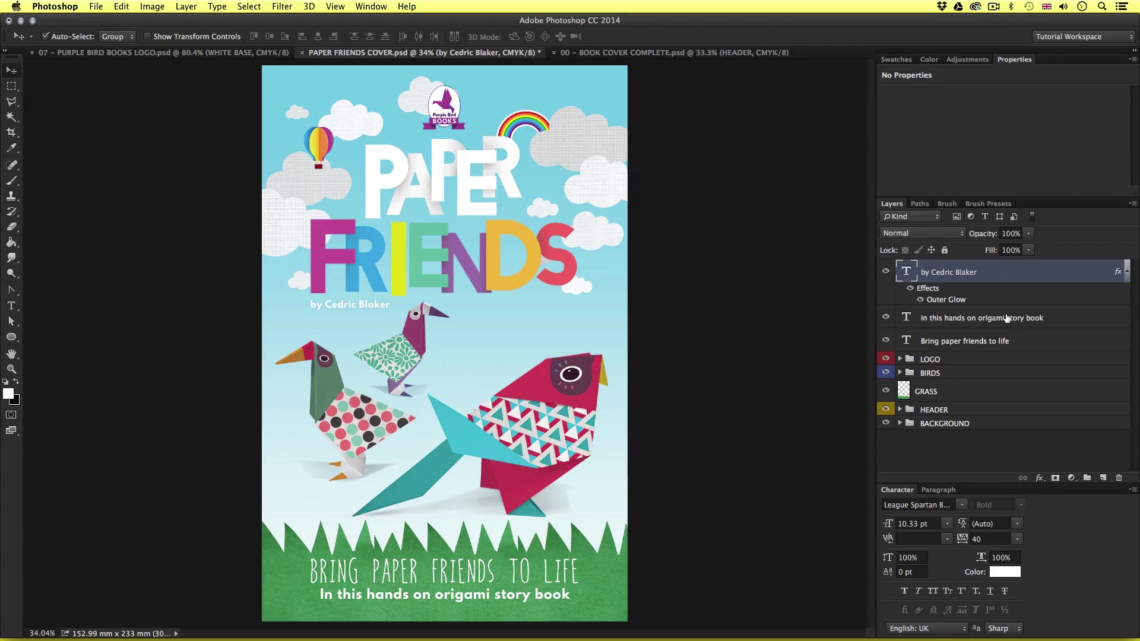
# Step: Group the three text layers into a group named FOOTER AND TYPE
pyautogui.keyDown('super'); pyautogui.click(1006, 320); pyautogui.keyUp('super')
pyautogui.keyDown('super'); pyautogui.click(995, 340); pyautogui.keyUp('super')
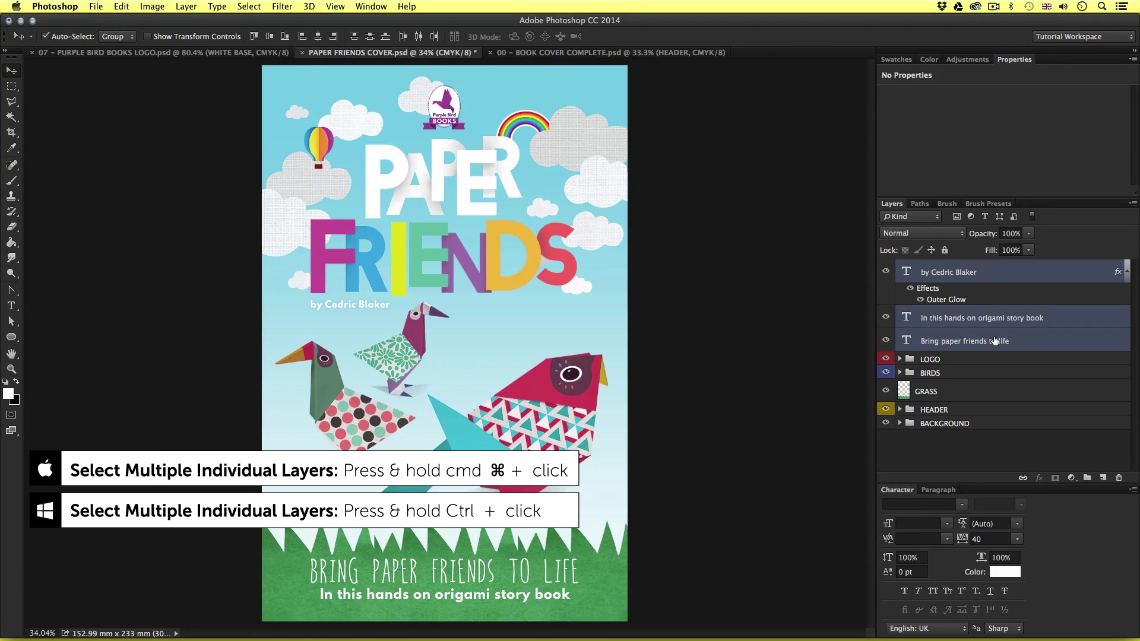
pyautogui.press('super+g')
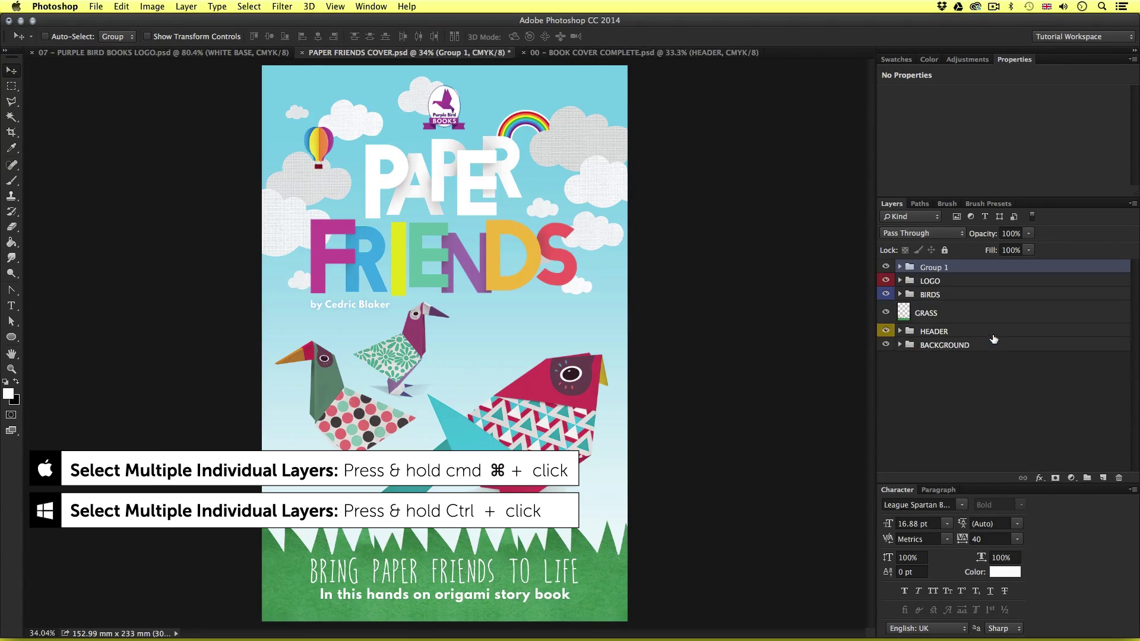
pyautogui.doubleClick(933, 268)
pyautogui.write('FOOTER AND T')
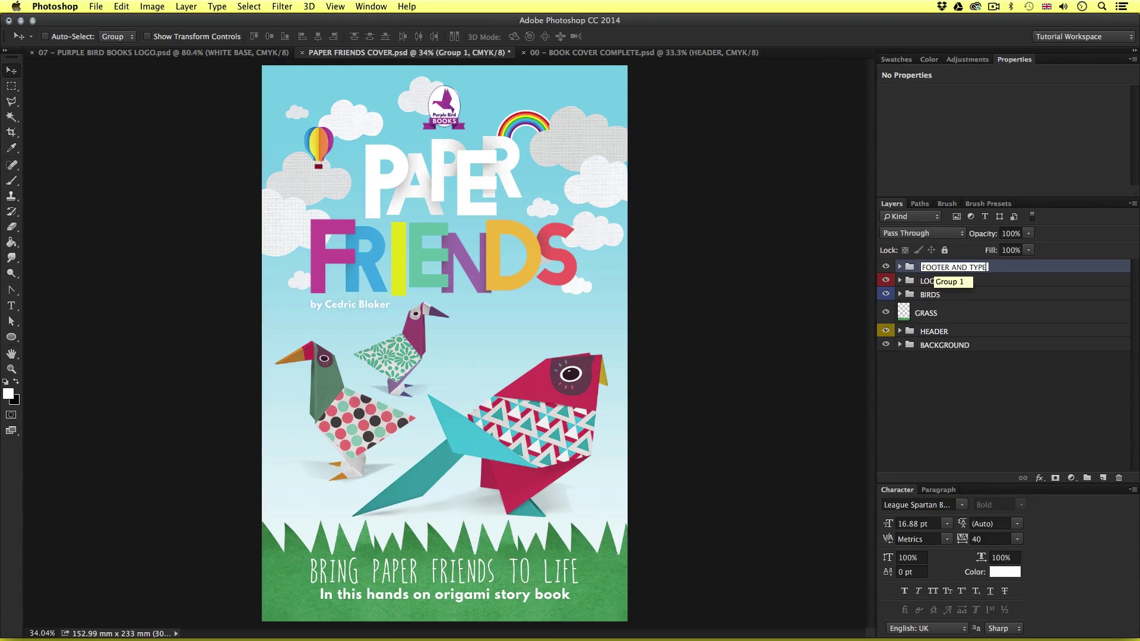
pyautogui.write('YPE')
pyautogui.press('Return')
# Step: Move the GRASS layer into the FOOTER AND TYPE group
pyautogui.click(949, 311)
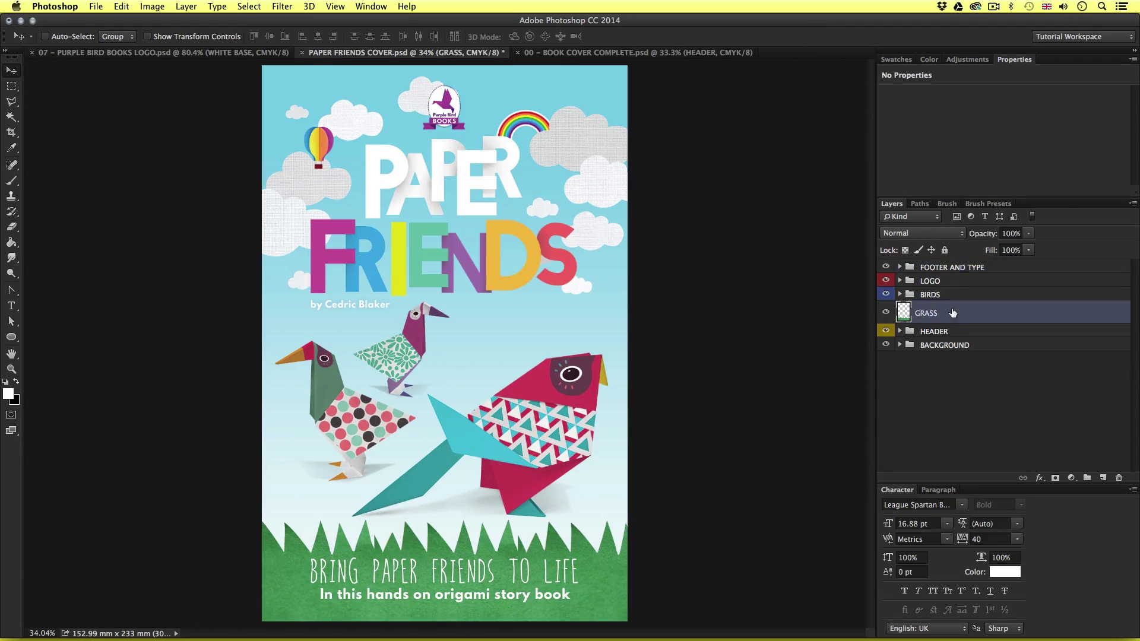
pyautogui.moveTo(948, 311); pyautogui.dragTo(948, 268)
pyautogui.click(900, 267)
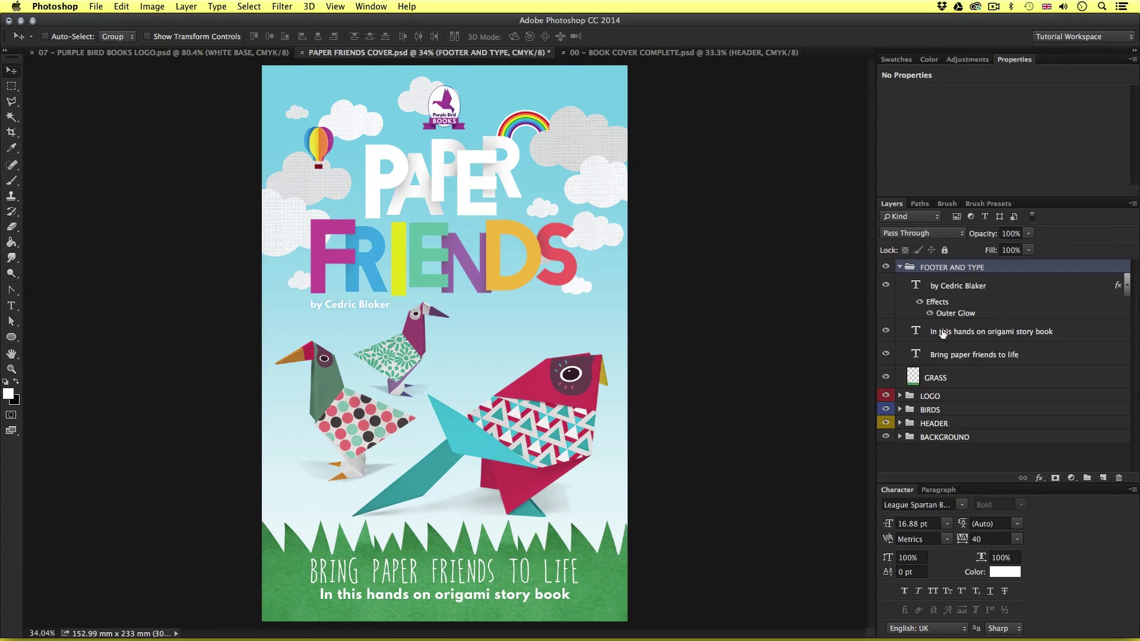
pyautogui.click(932, 378)
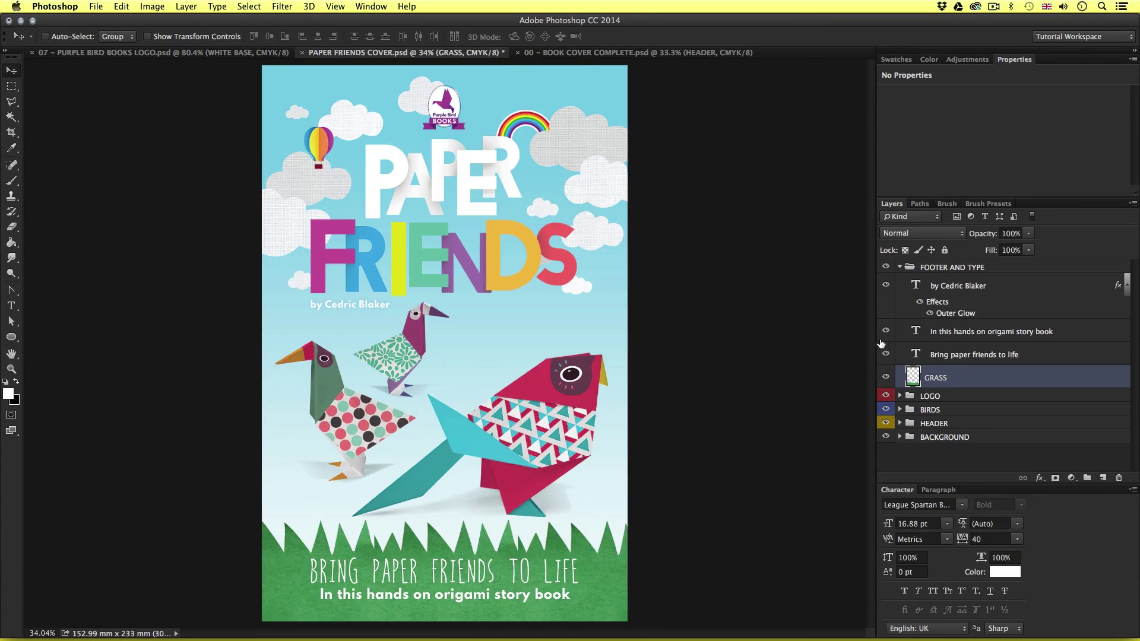
pyautogui.click(901, 269)
# Step: Give the FOOTER AND TYPE group a green colour label
pyautogui.rightClick(993, 269)
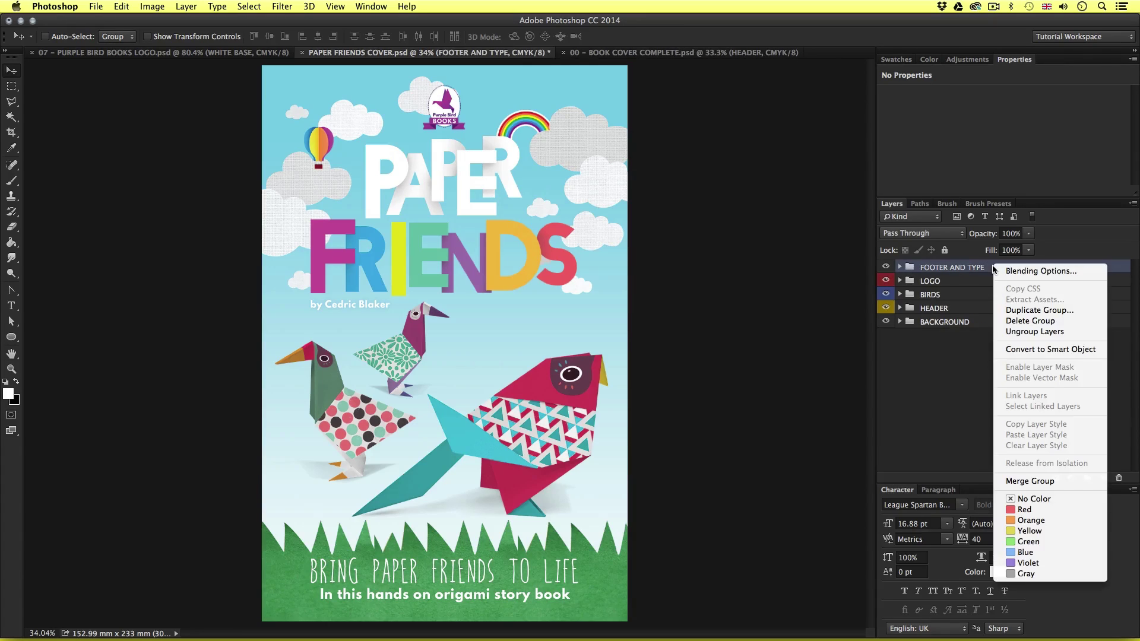
pyautogui.click(1029, 542)
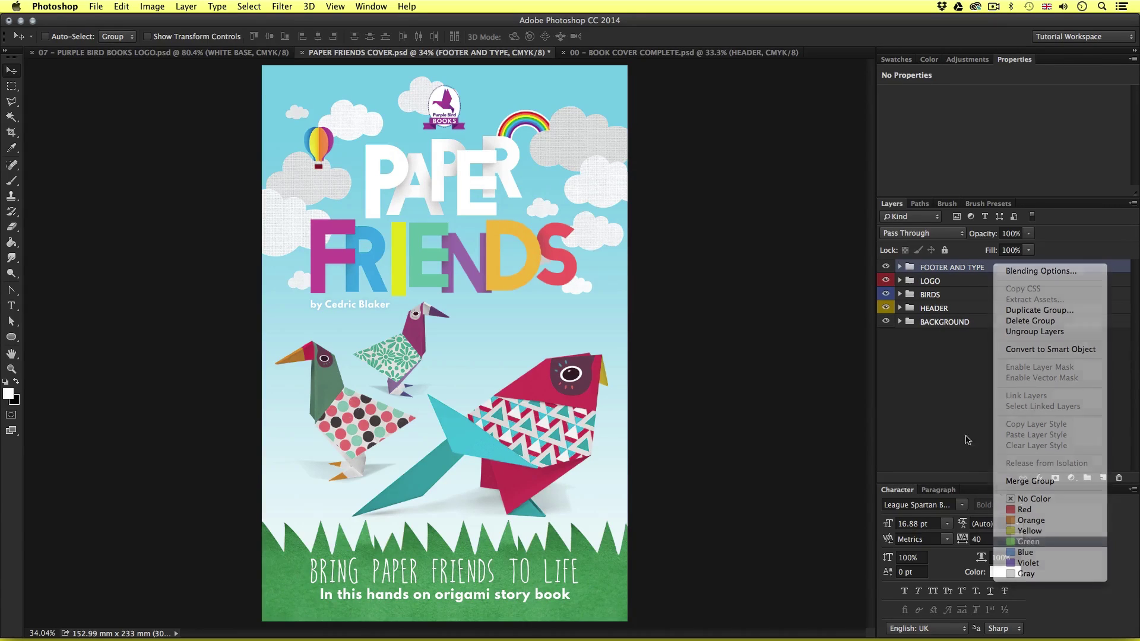
pyautogui.click(956, 367)
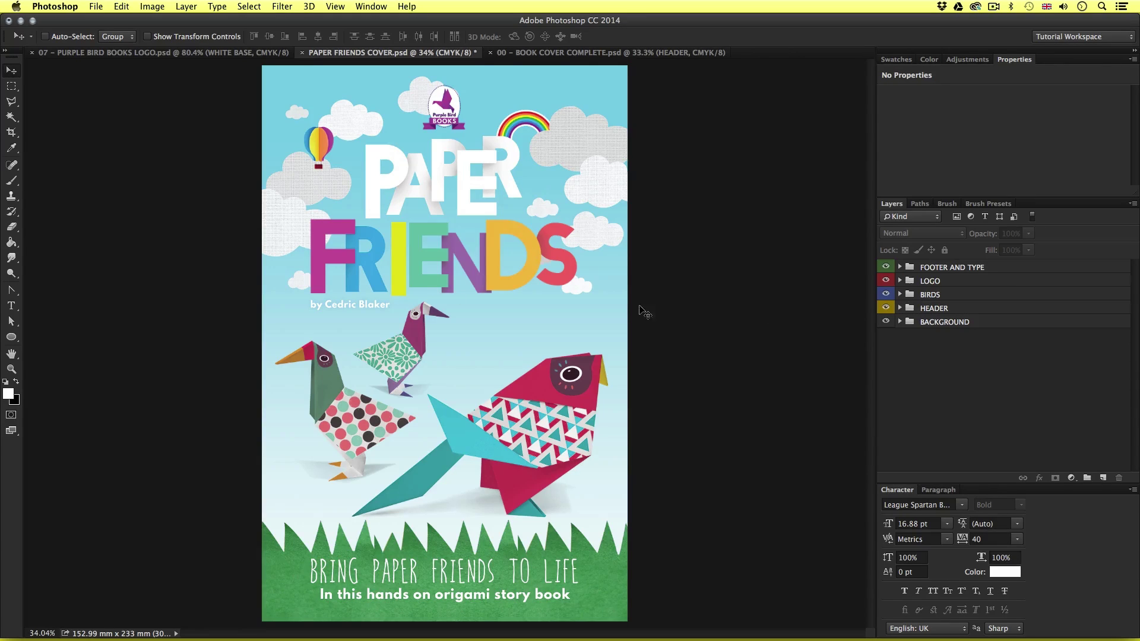
# Step: Save the PAPER FRIENDS COVER document
pyautogui.press('super+s')
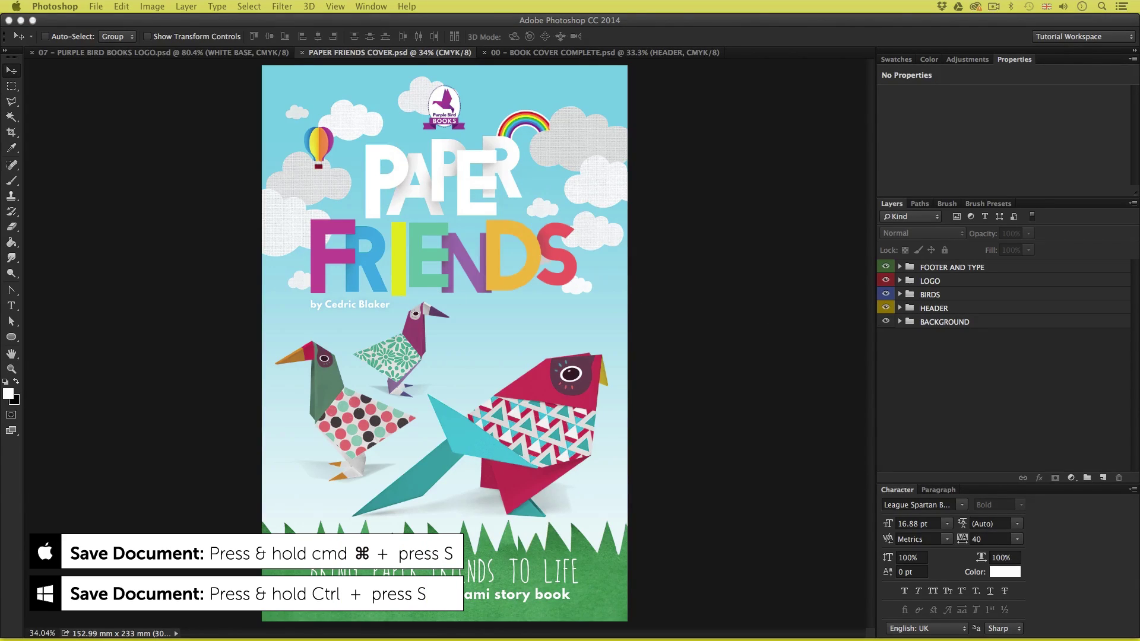
pyautogui.click(403, 337)
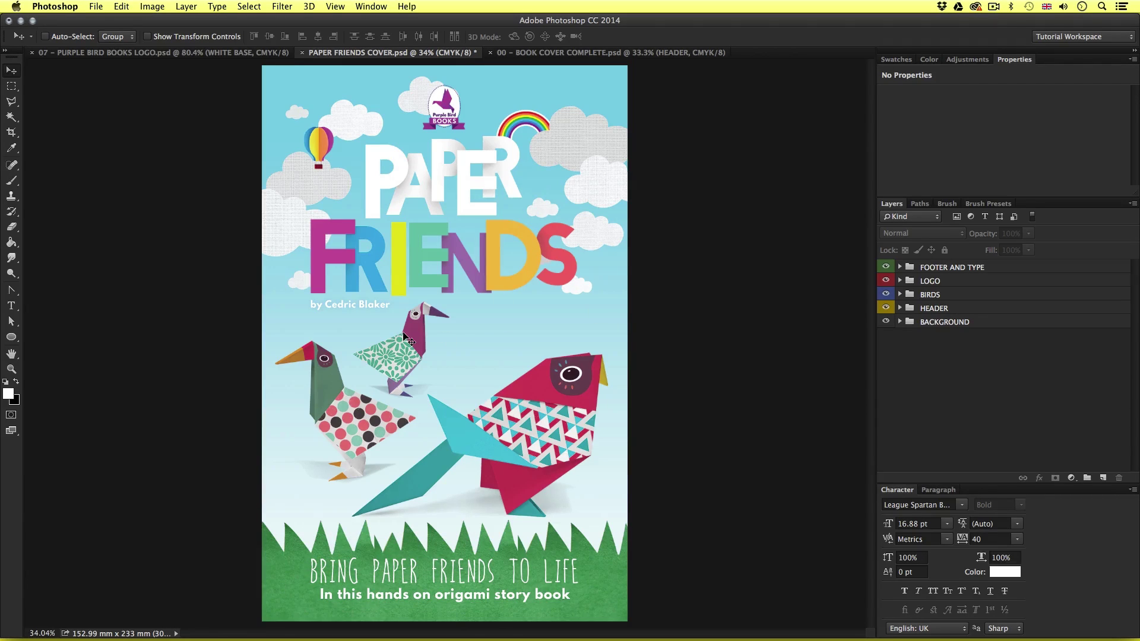